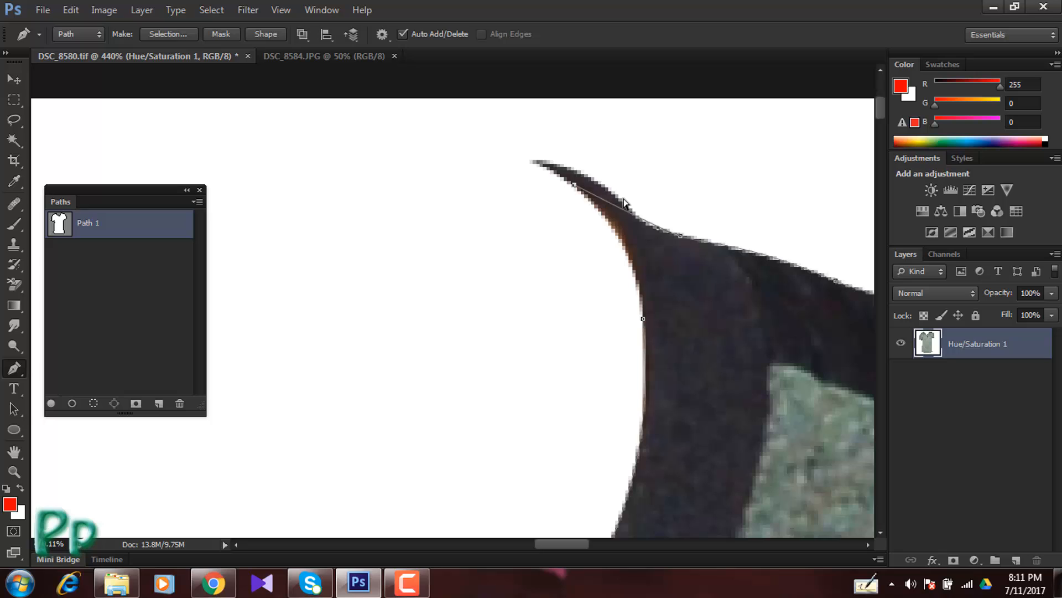
Redraw the path around the collar point on the shirt's right-hand shoulder and rejoin it to the neckline anchor.
key("ctrl+z")
left_click_drag(627, 206, 613, 192)
left_click_drag(616, 203, 607, 184)
left_click(643, 319)
left_click_drag(653, 204, 588, 268)
Remove the path's tip anchor at the left-hand collar point and reconnect the shoulder edge to the neckline anchor.
left_click_drag(498, 277, 885, 284)
left_click_drag(216, 279, 739, 249)
left_click_drag(705, 197, 576, 298)
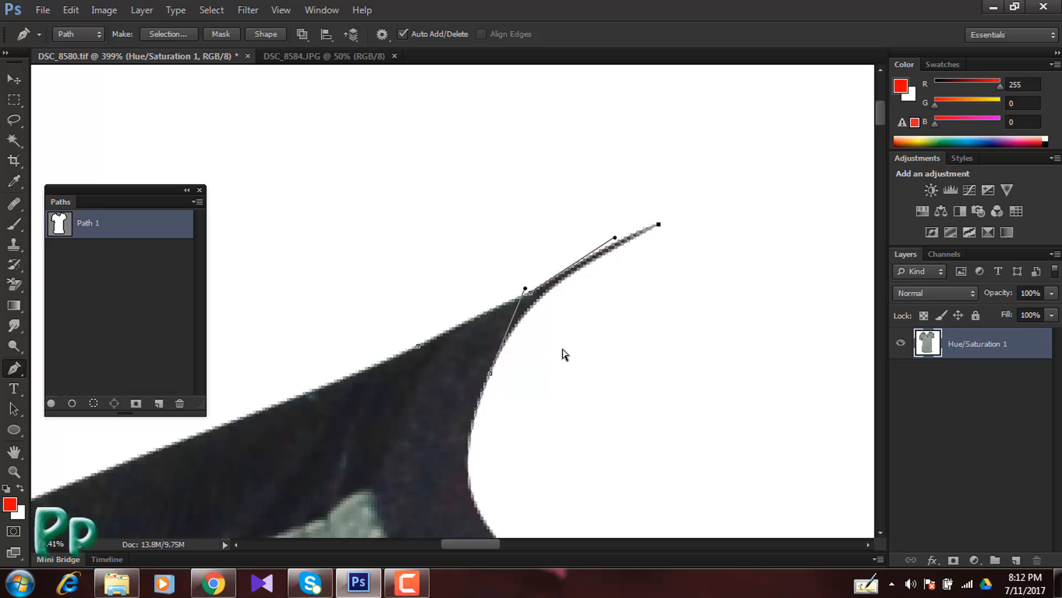
key("Delete")
left_click(531, 293)
left_click(531, 293, "alt")
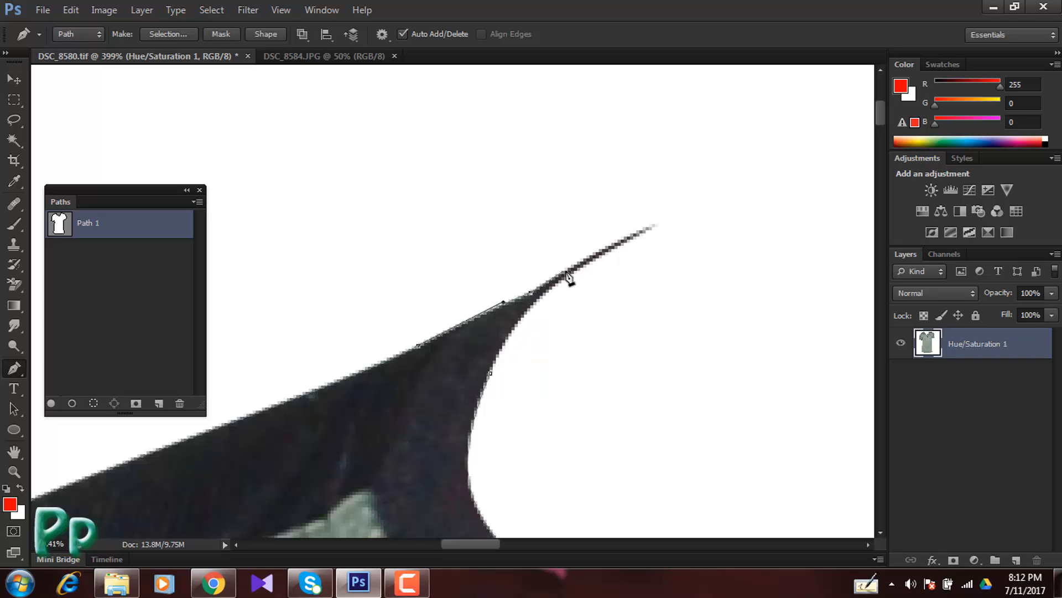
left_click(569, 272)
left_click(491, 373)
left_click_drag(555, 323, 469, 373)
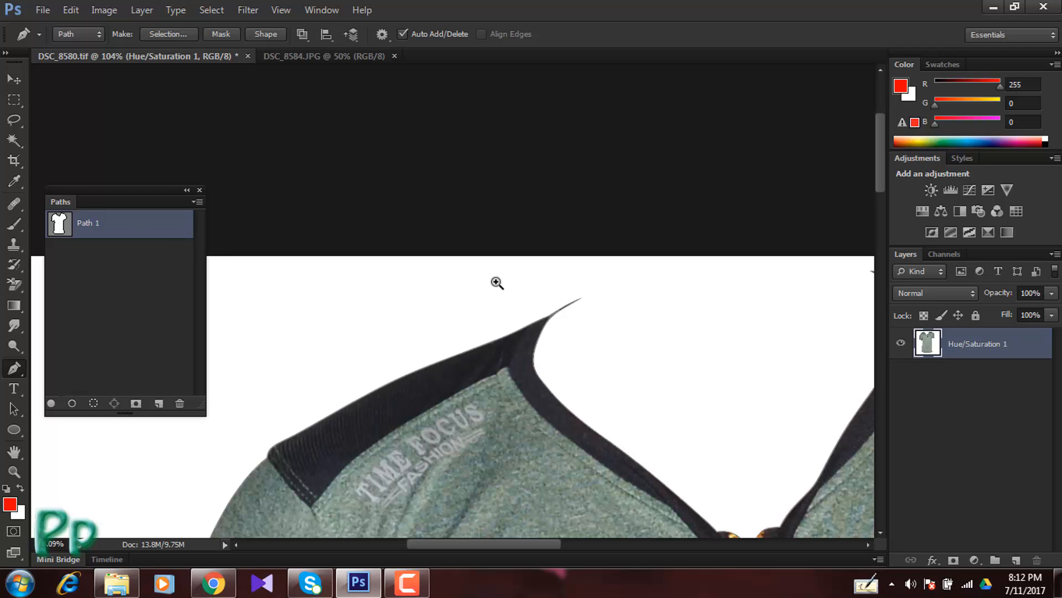
Look over the whole shirt in DSC_8580.tif and the back-collar photo in DSC_8584.JPG.
key("ctrl+0")
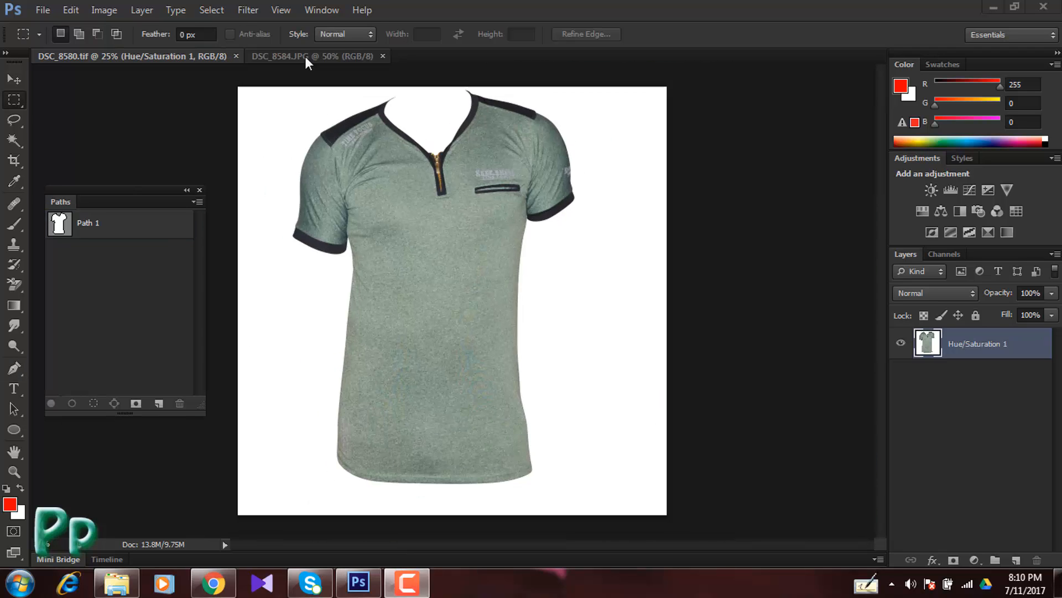
left_click(304, 56)
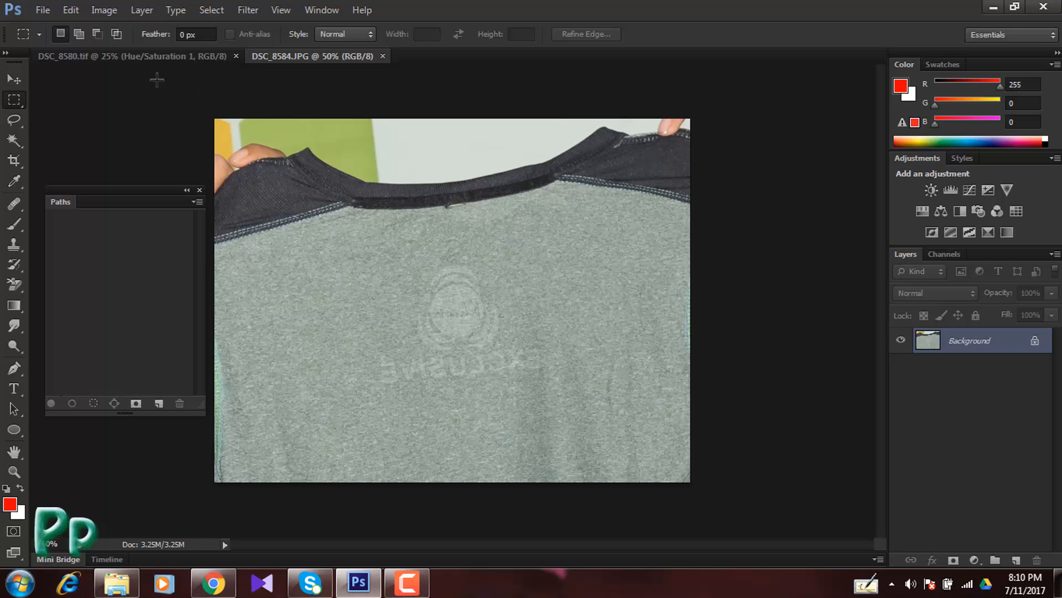
left_click(121, 54)
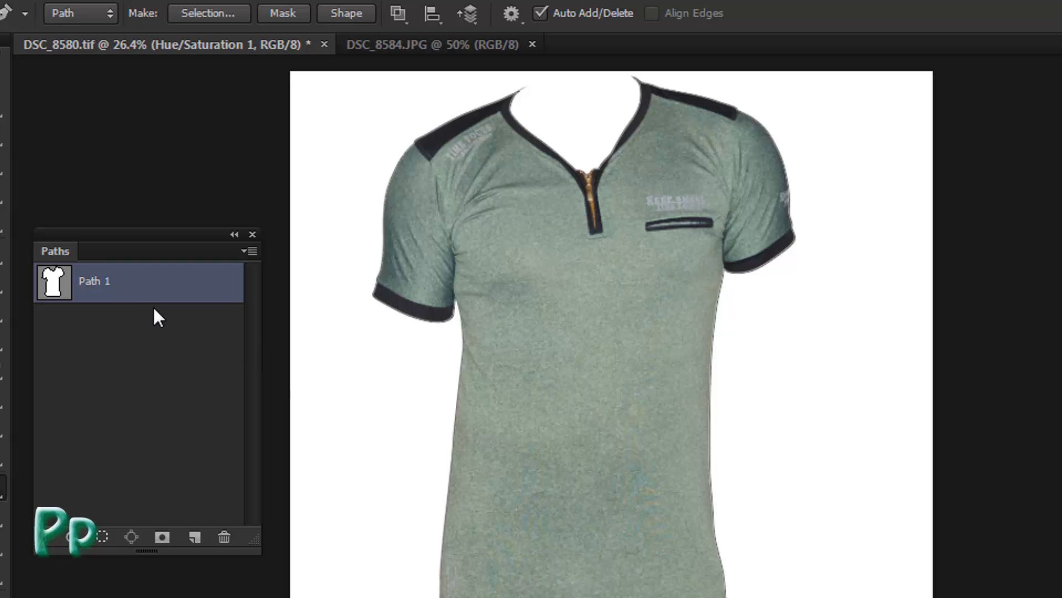
Copy the shirt to a new layer using a selection from Path 1 feathered by 0.5 pixels.
left_click(117, 289, "ctrl")
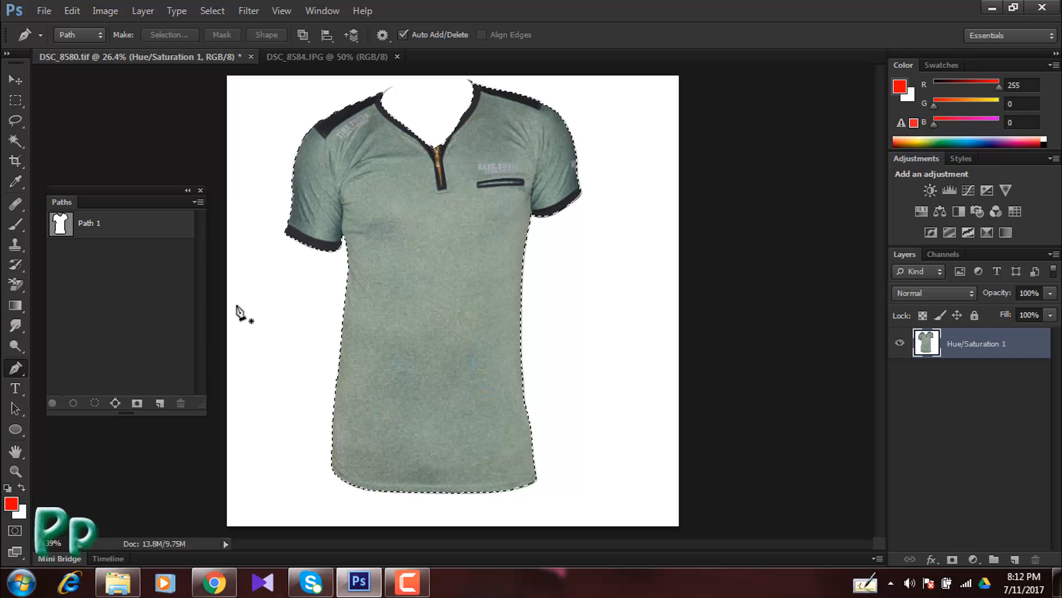
key("shift+F6")
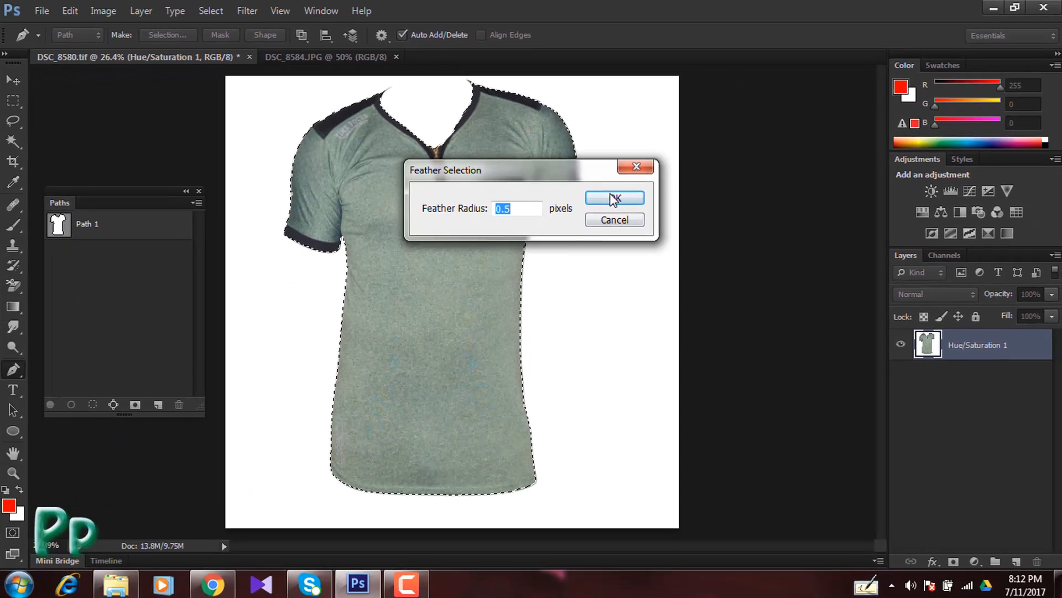
left_click(613, 199)
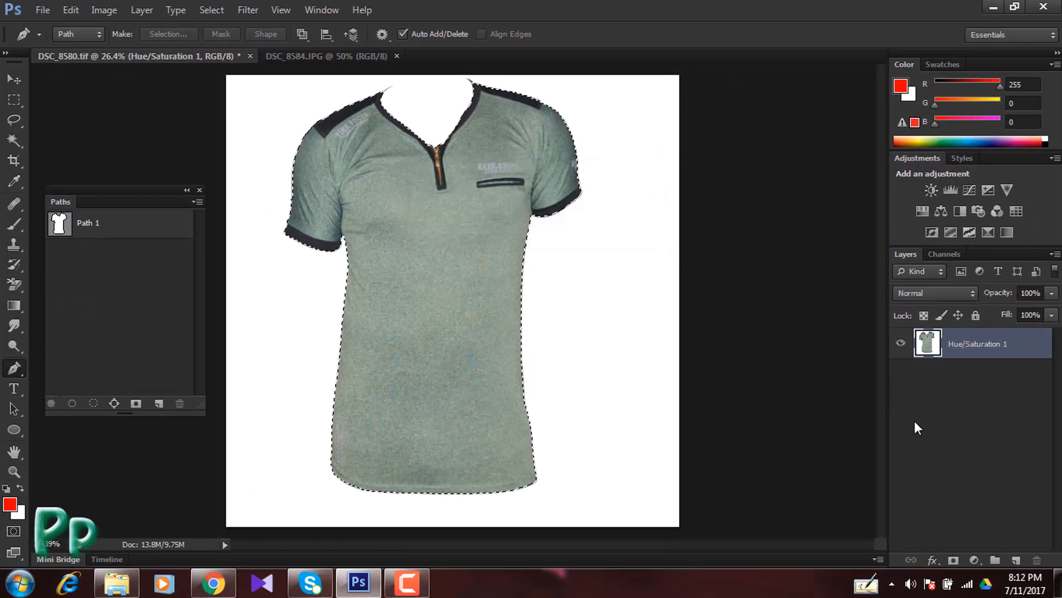
key("ctrl+j")
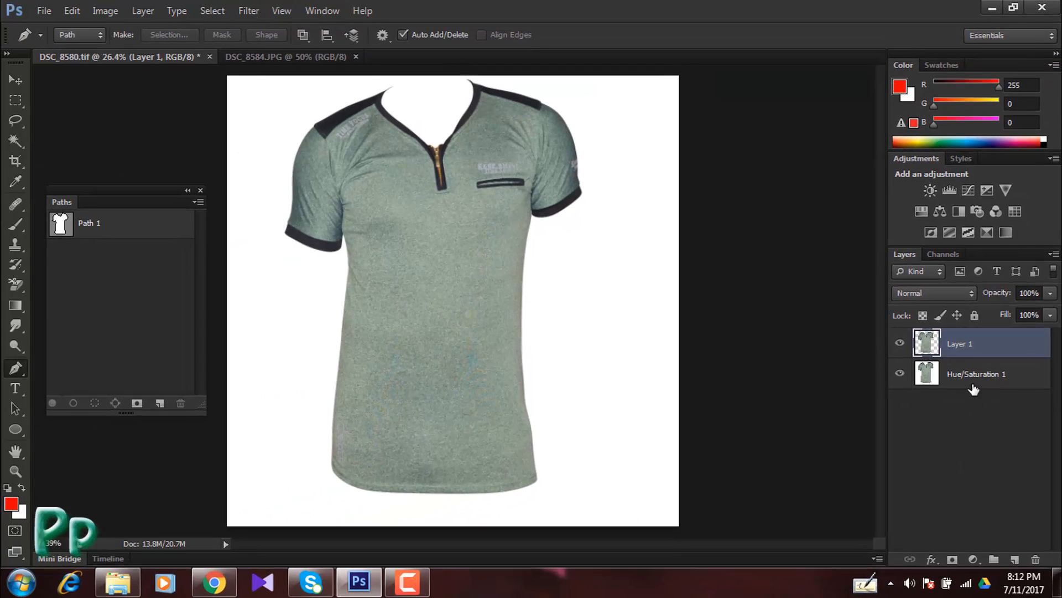
Add a white (ffffff) Solid Color fill layer directly above the Hue/Saturation 1 layer.
left_click(974, 379)
left_click(972, 560)
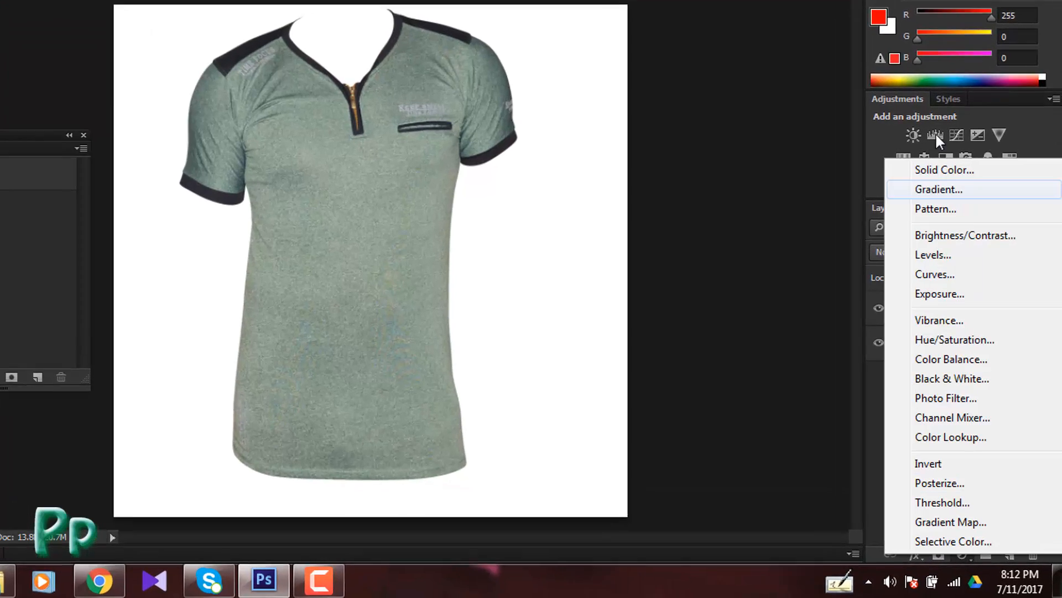
left_click(949, 217)
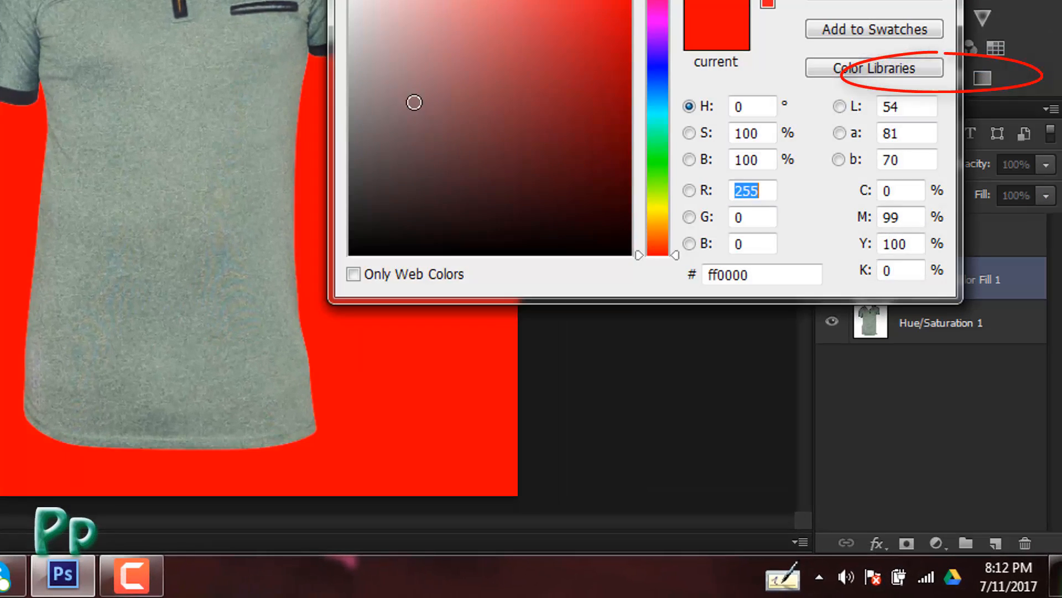
left_click_drag(414, 102, 57, 12)
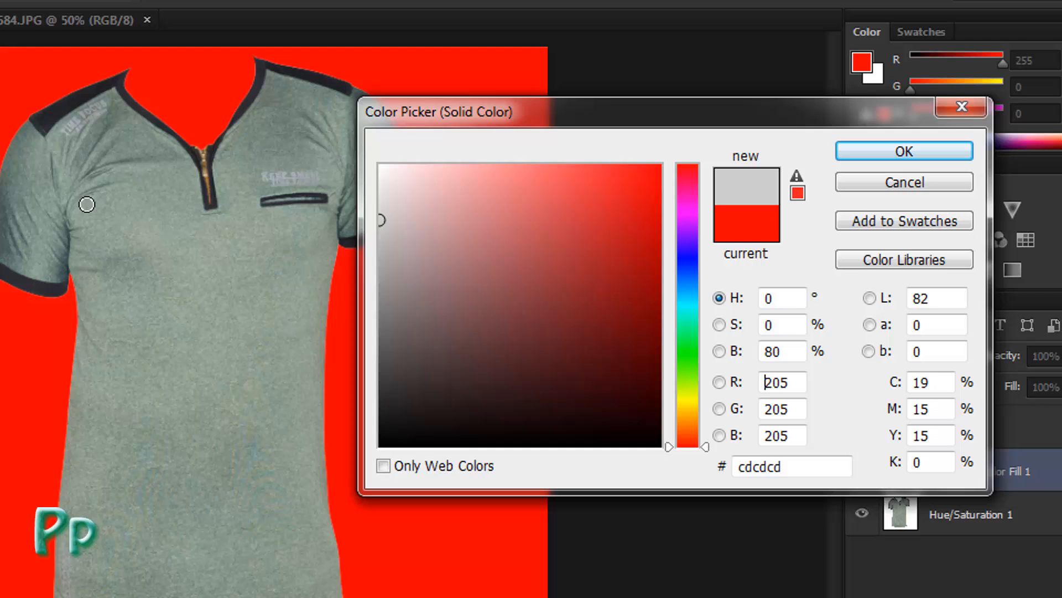
left_click_drag(87, 204, 383, 111)
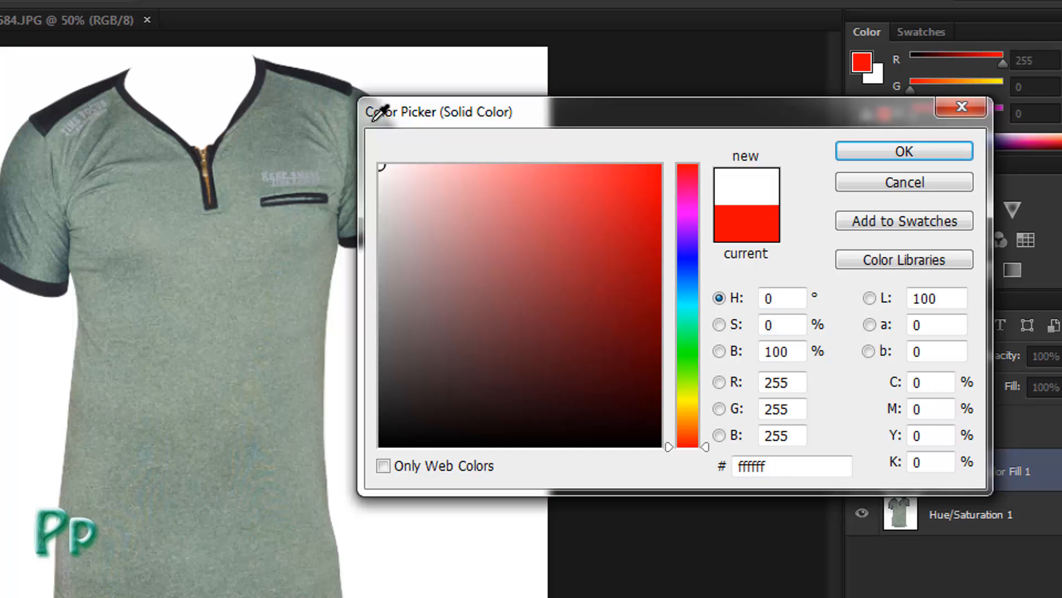
left_click(851, 149)
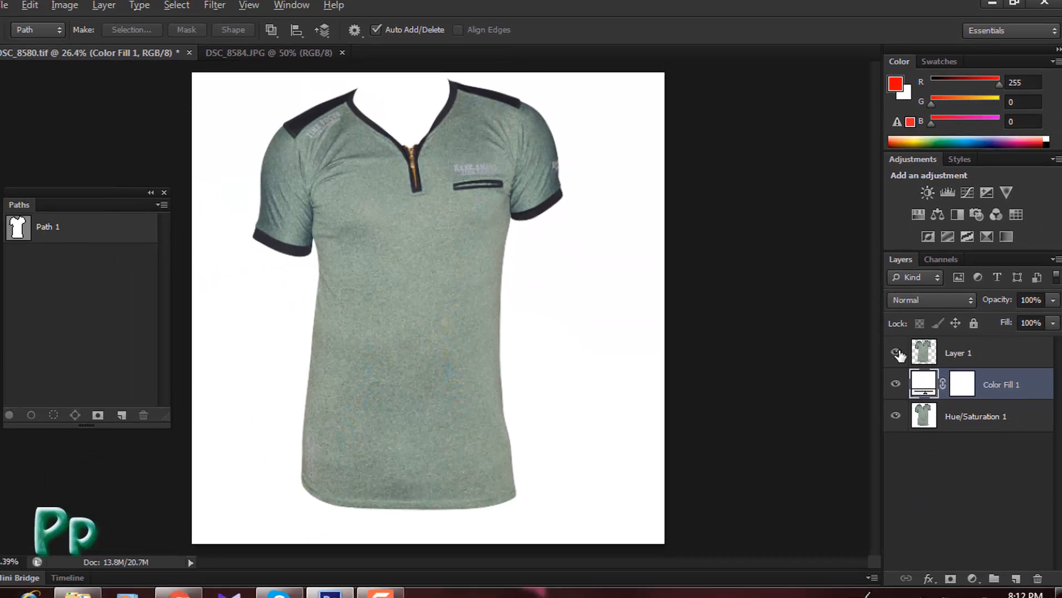
Isolate the cut-out shirt on Layer 1 to check it, and show the layers beneath again.
left_click(862, 426, "alt")
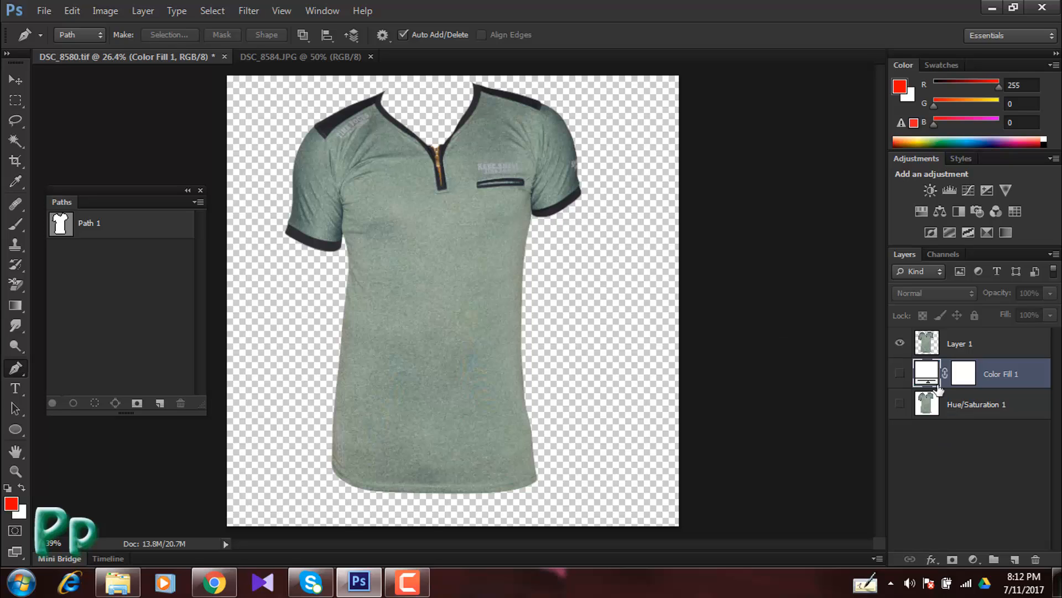
left_click(900, 373)
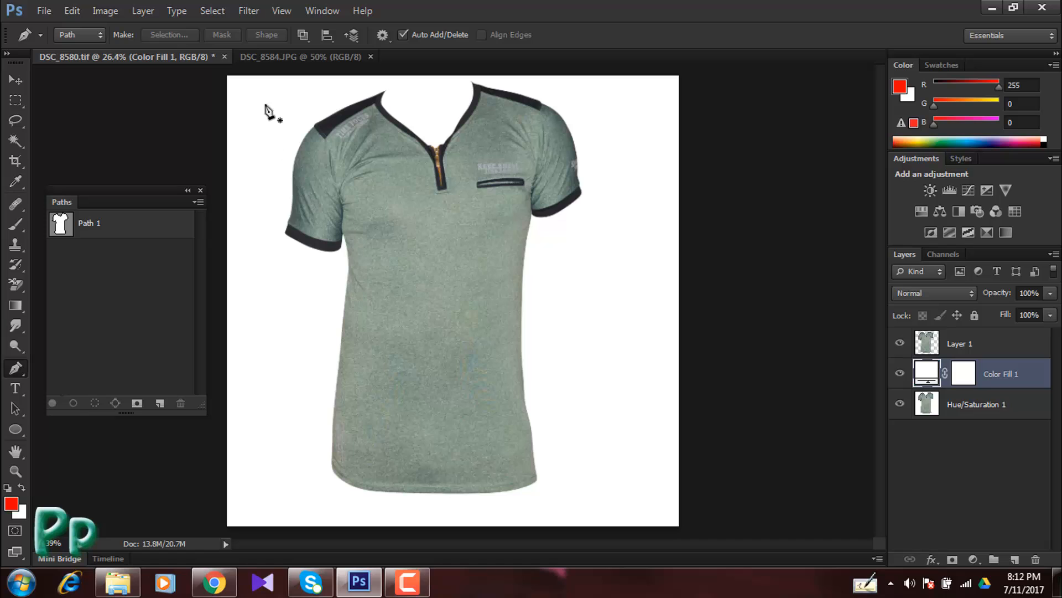
Copy the entire DSC_8584.JPG image and paste it into DSC_8580.tif between the white fill and the cut-out shirt.
left_click(280, 57)
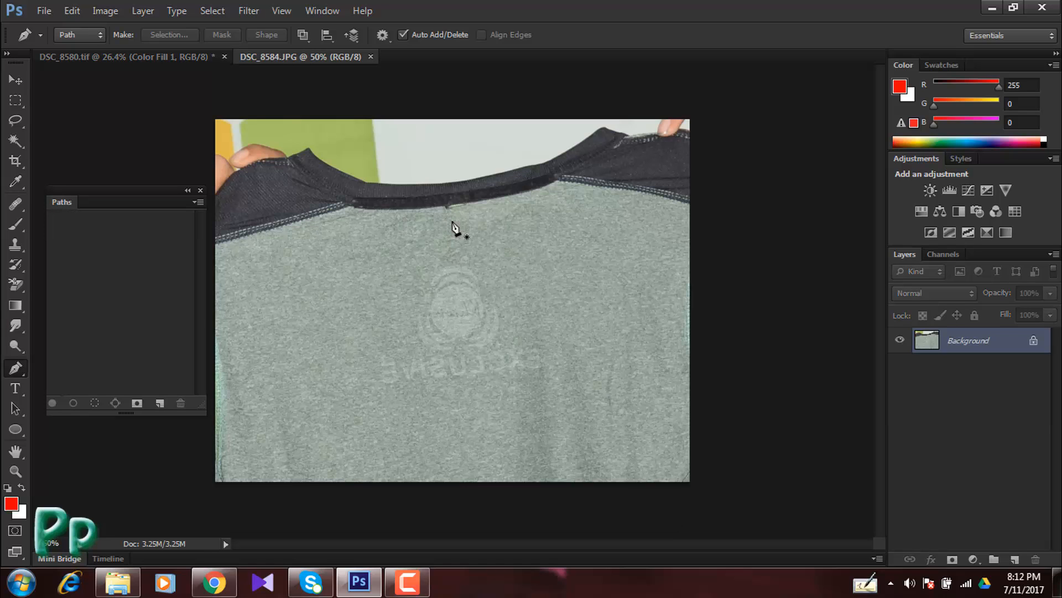
key("ctrl+a")
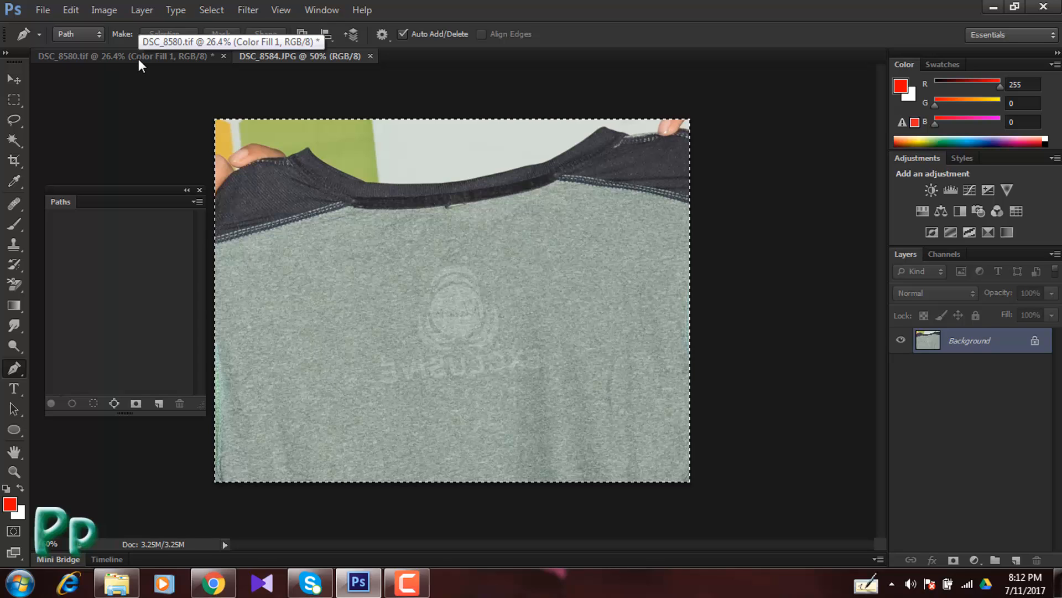
key("ctrl+c")
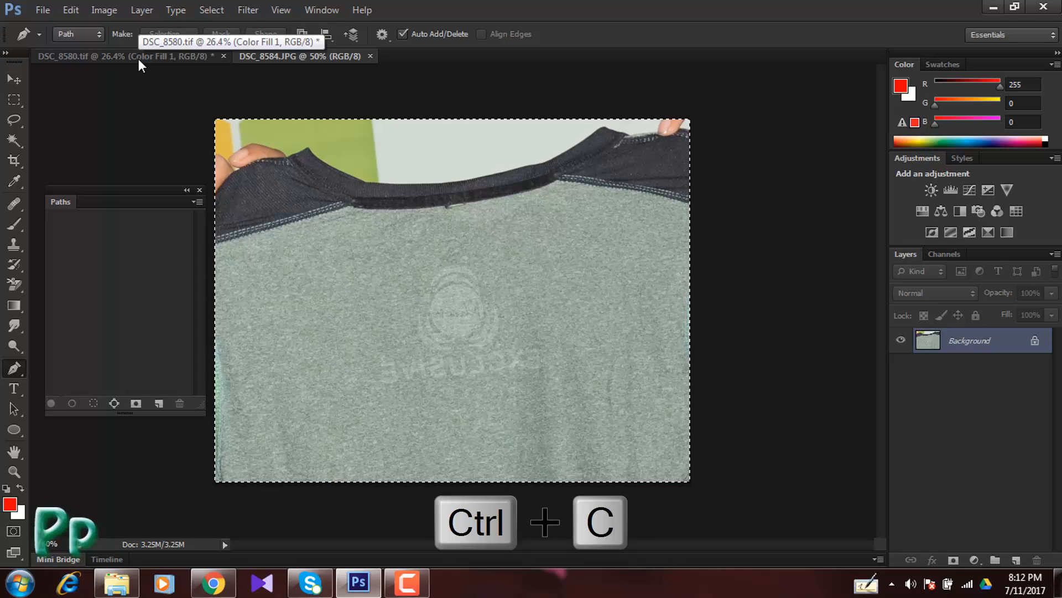
left_click(139, 58)
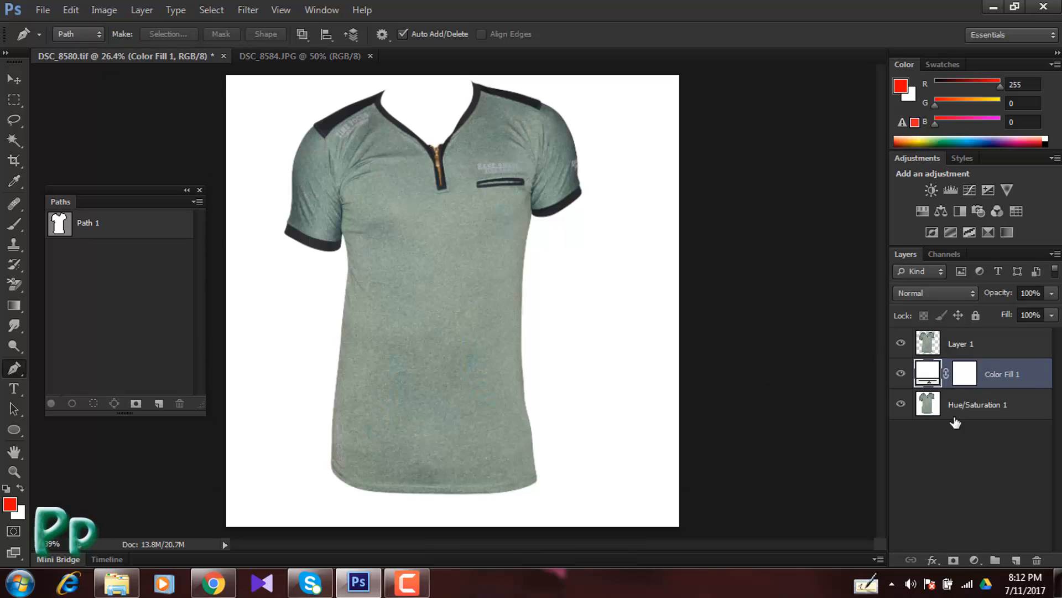
key("ctrl+v")
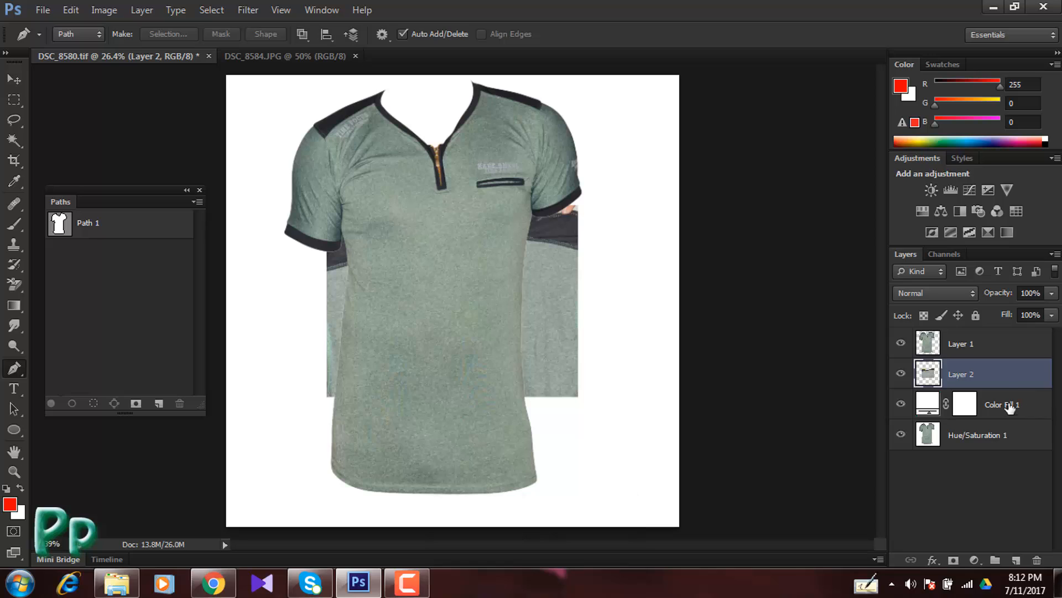
Free-transform the pasted collar photo, scaling it to about 60% and moving it behind the shirt's neck opening.
key("ctrl+t")
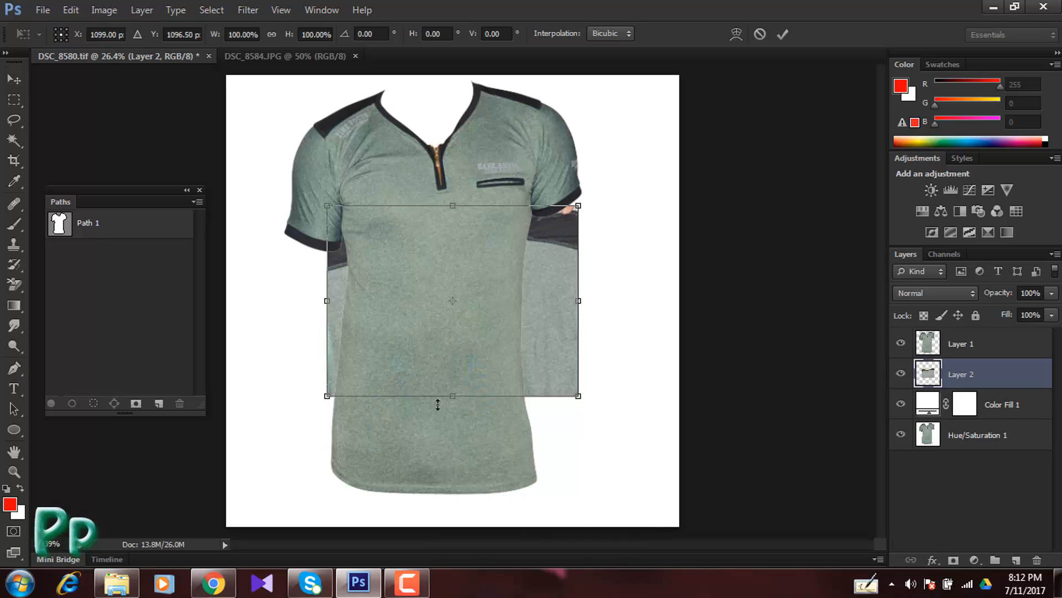
left_click_drag(489, 253, 523, 230)
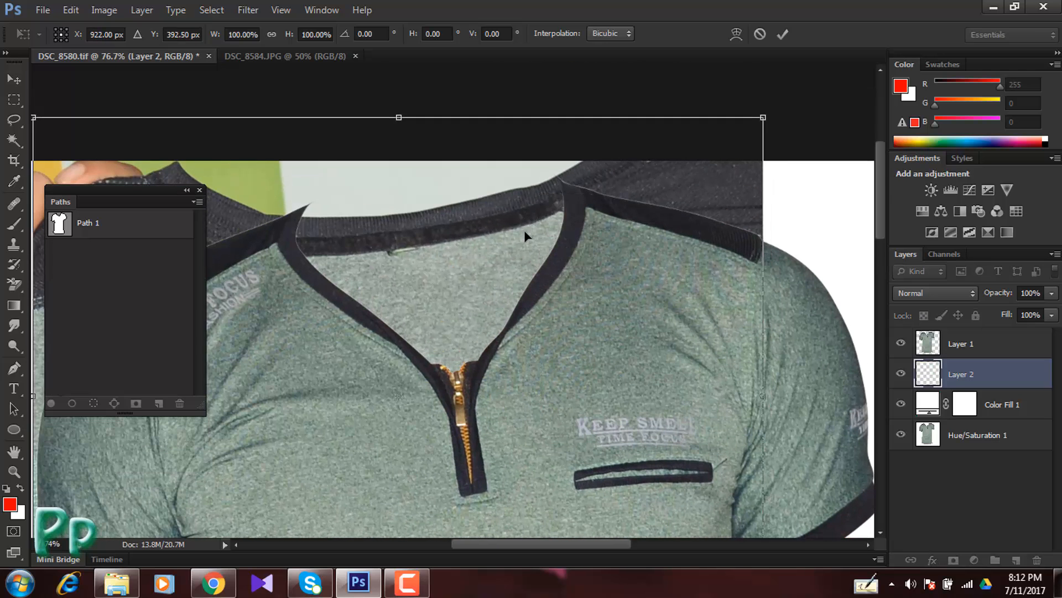
left_click_drag(33, 118, 122, 155)
key("ctrl+z")
left_click_drag(35, 118, 201, 207)
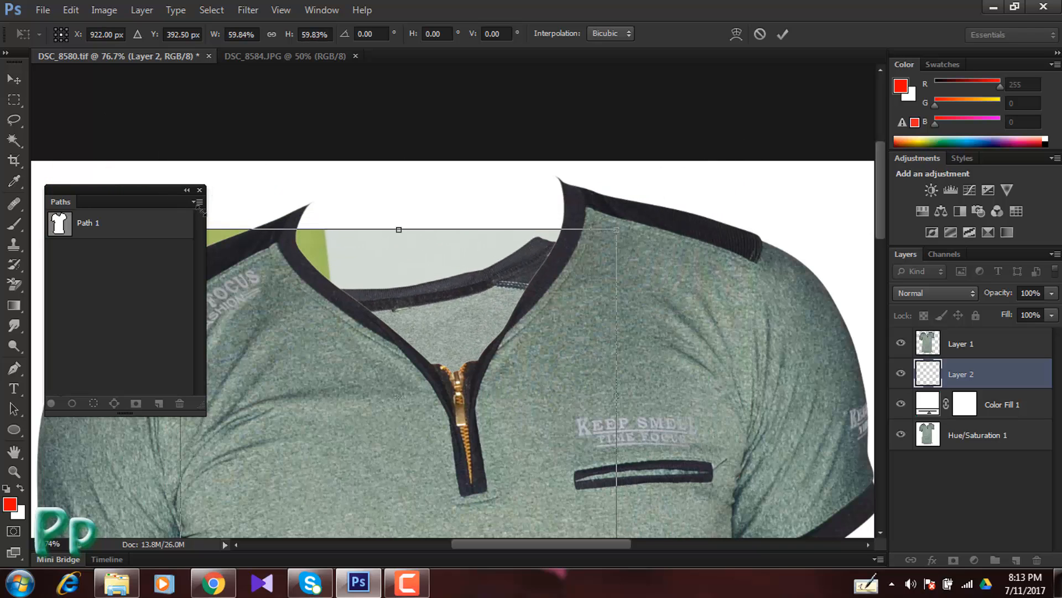
left_click_drag(444, 260, 493, 192)
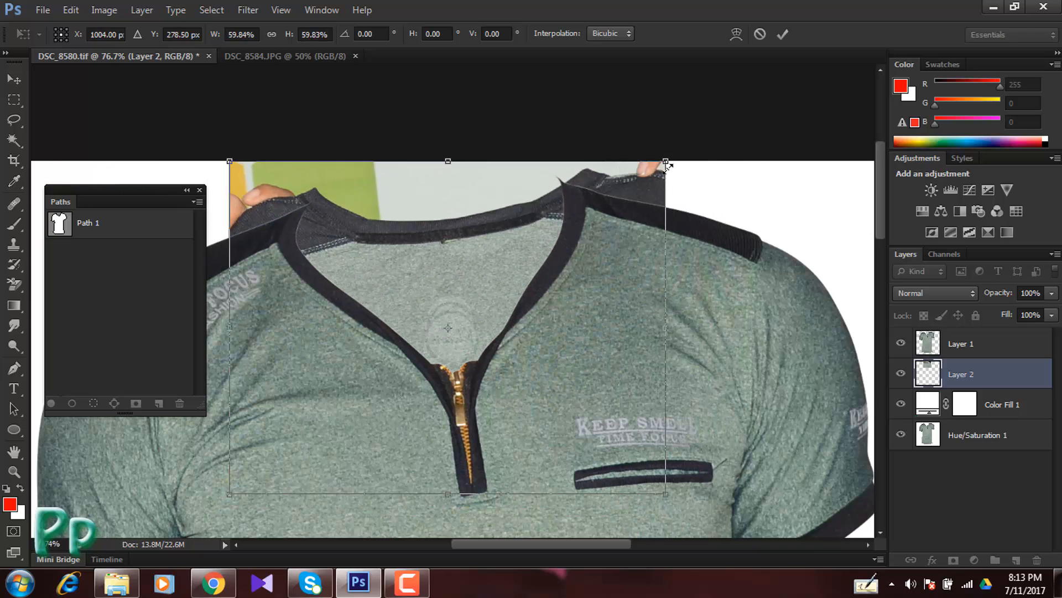
Refine the collar photo's scale to about 57% and align its back collar with both ends of the front neckline.
left_click_drag(667, 161, 640, 183)
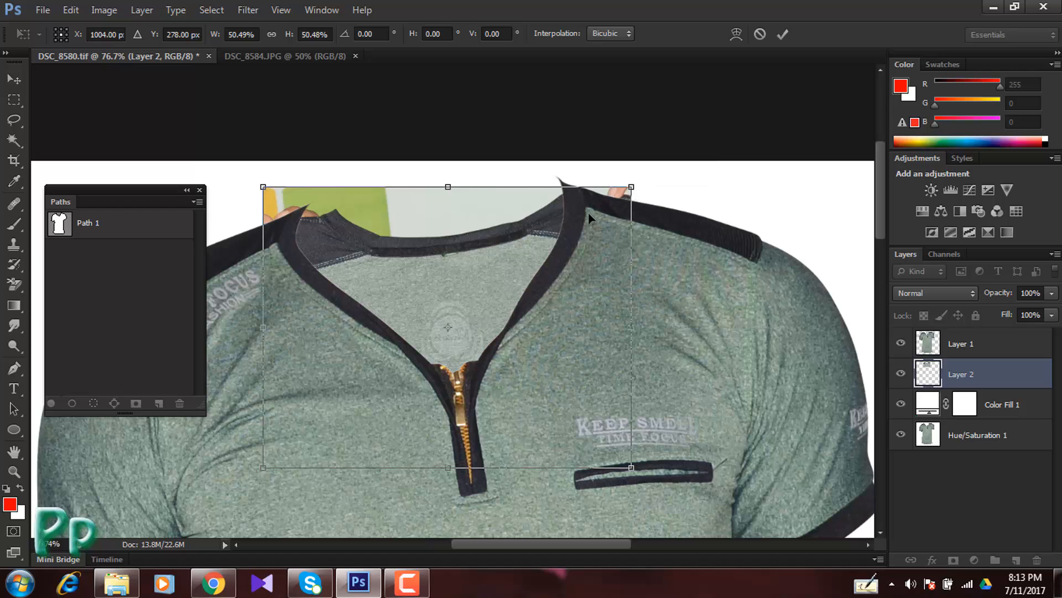
left_click_drag(588, 211, 575, 215)
scroll(534, 206, "up", 4)
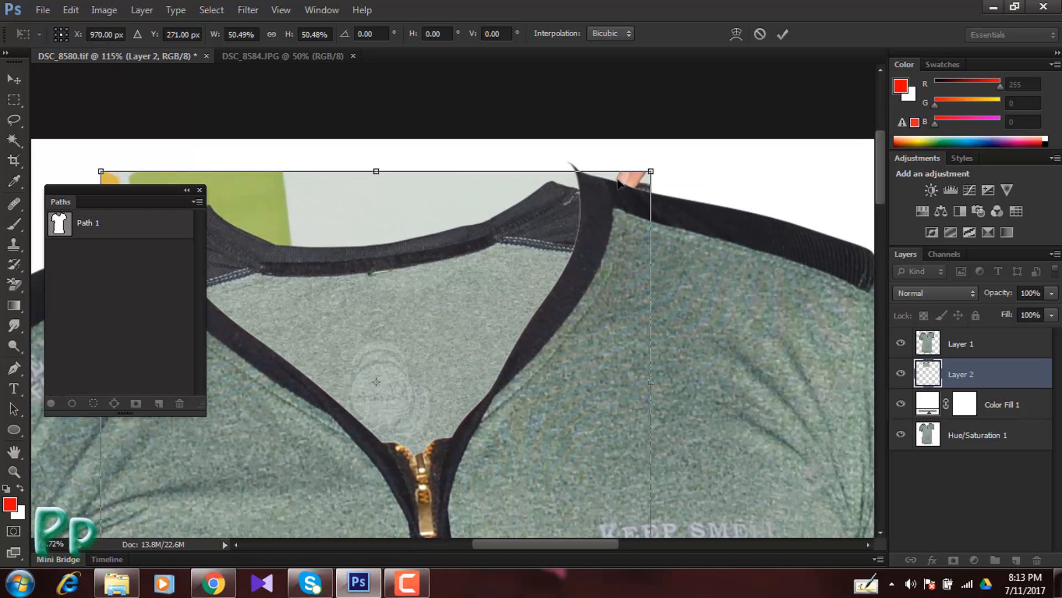
left_click_drag(651, 171, 686, 145)
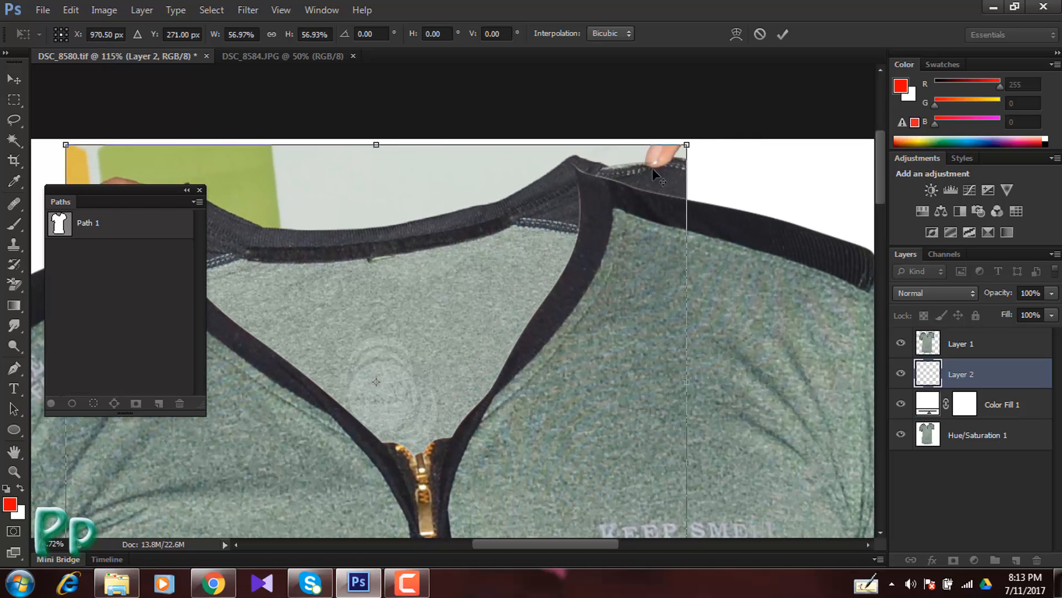
left_click_drag(532, 208, 641, 199)
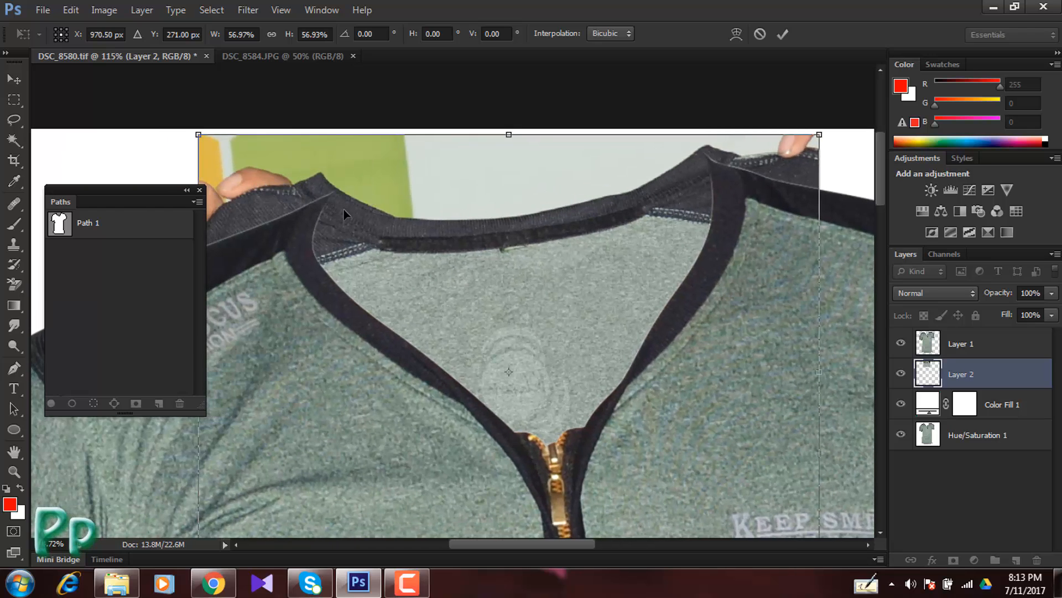
left_click_drag(360, 209, 382, 244)
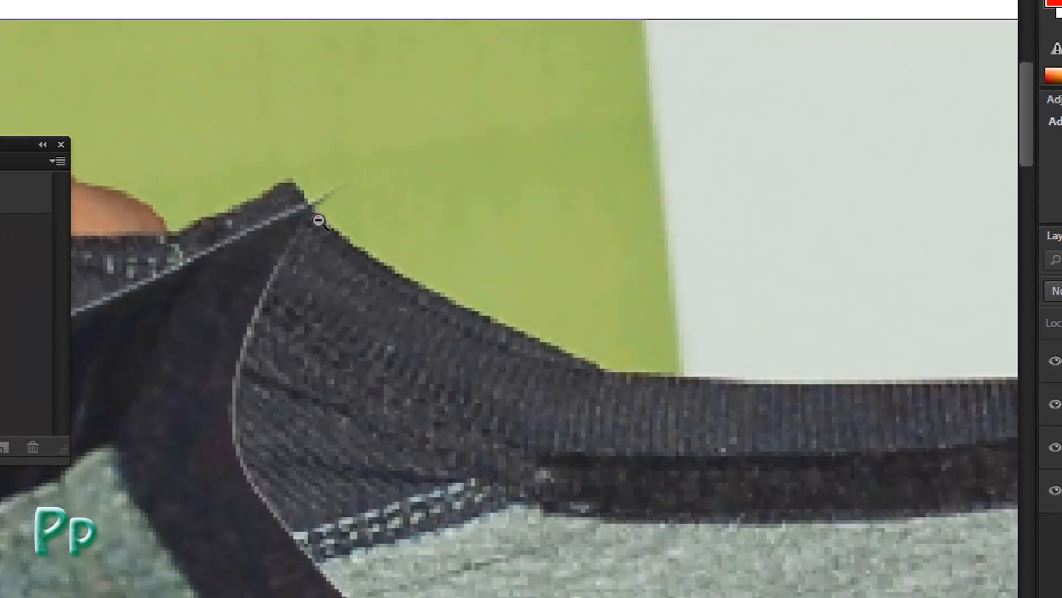
left_click_drag(320, 221, 324, 203)
Warp the collar photo, pulling its upper-left corner to fit the back collar to the left end of the front neckline.
right_click(323, 203)
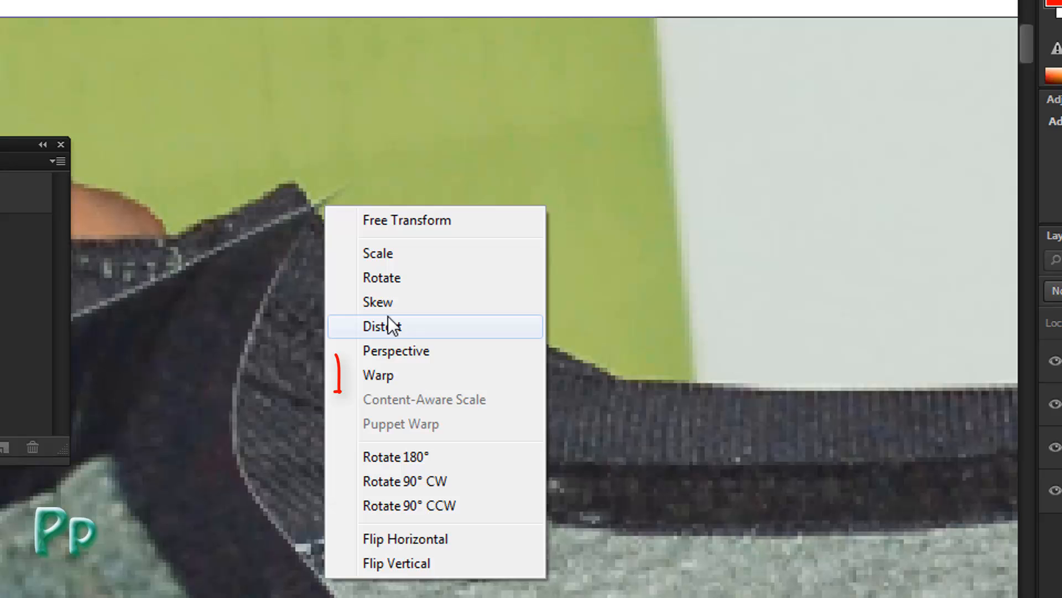
left_click(385, 377)
left_click(425, 214, "alt")
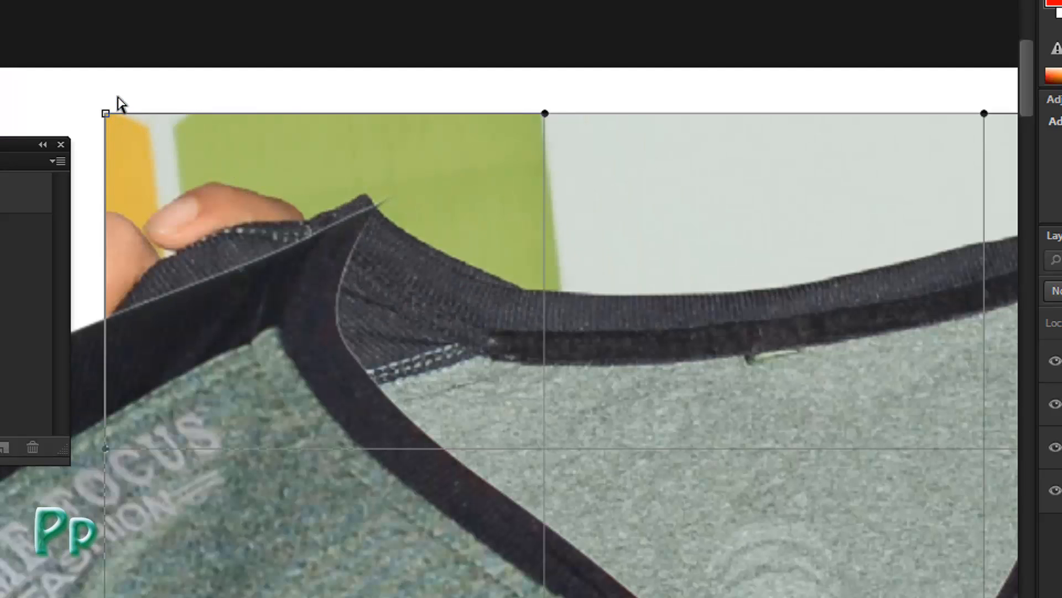
left_click_drag(106, 113, 120, 84)
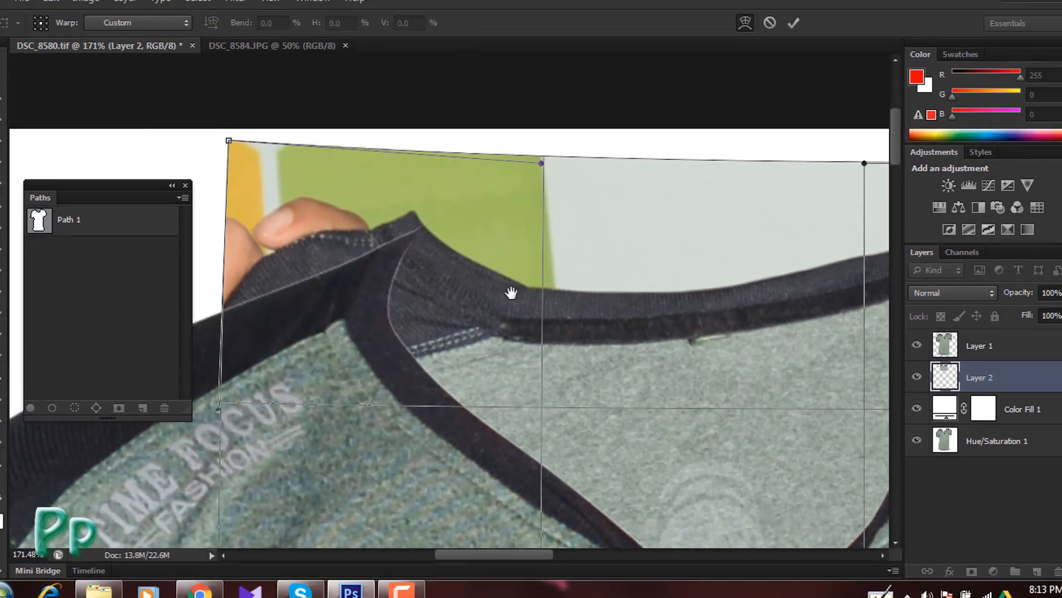
left_click_drag(511, 292, 413, 272)
left_click_drag(490, 274, 496, 247)
left_click_drag(325, 199, 559, 194)
left_click(291, 129)
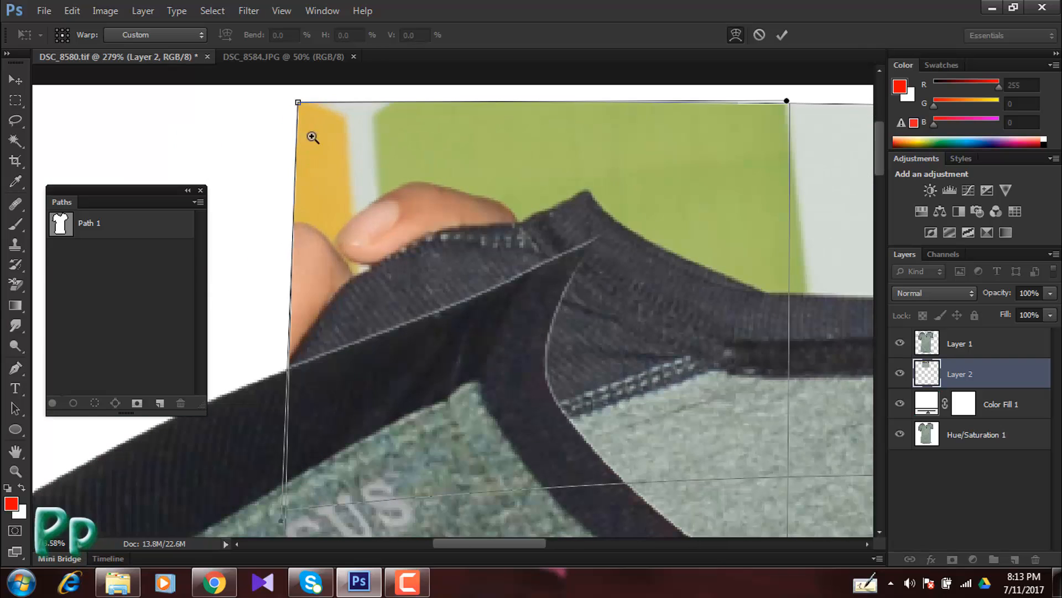
left_click_drag(296, 106, 284, 142)
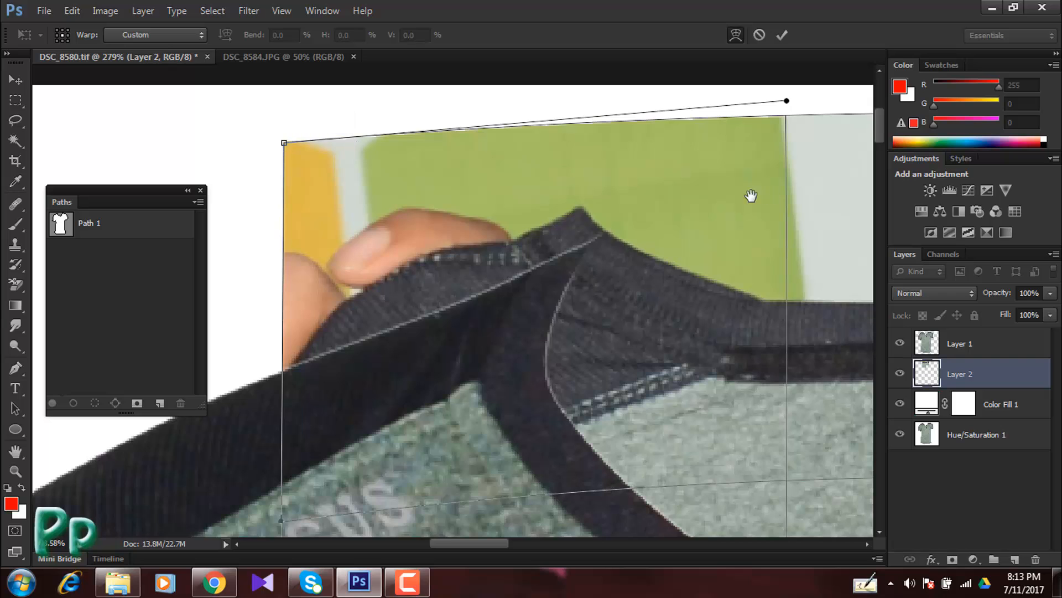
Warp the right side of the collar photo inward and slightly up so the back collar meets the right neckline tip.
left_click_drag(752, 197, 484, 237)
left_click_drag(696, 234, 432, 230)
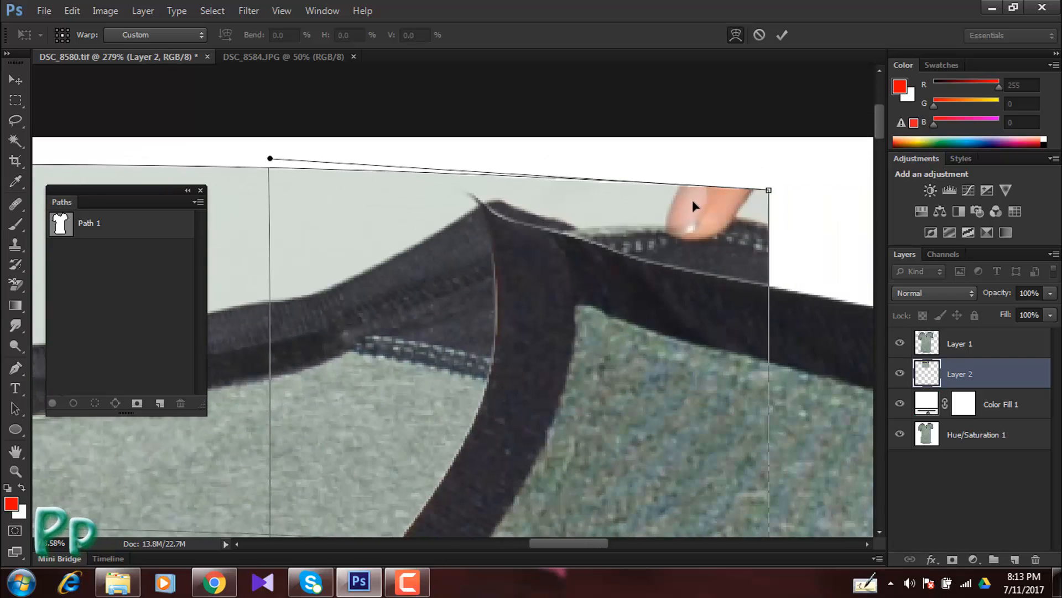
left_click_drag(693, 202, 652, 189)
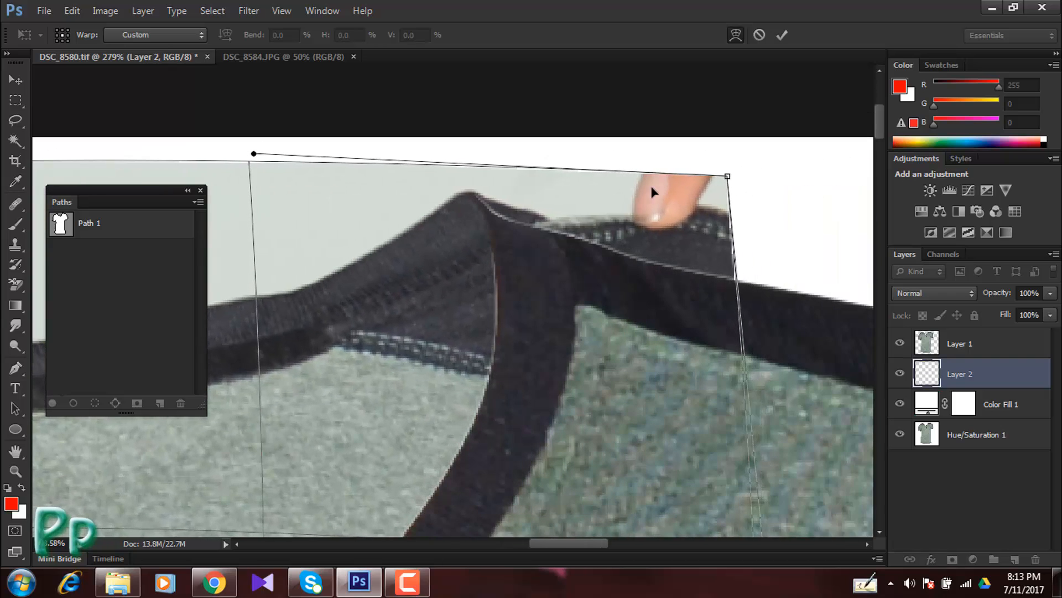
Pull the warp's upper-left area down so the back collar's left tip lines up with the shoulder edge.
scroll(497, 225, "down", 4)
left_click_drag(221, 304, 694, 245)
scroll(335, 191, "up", 6)
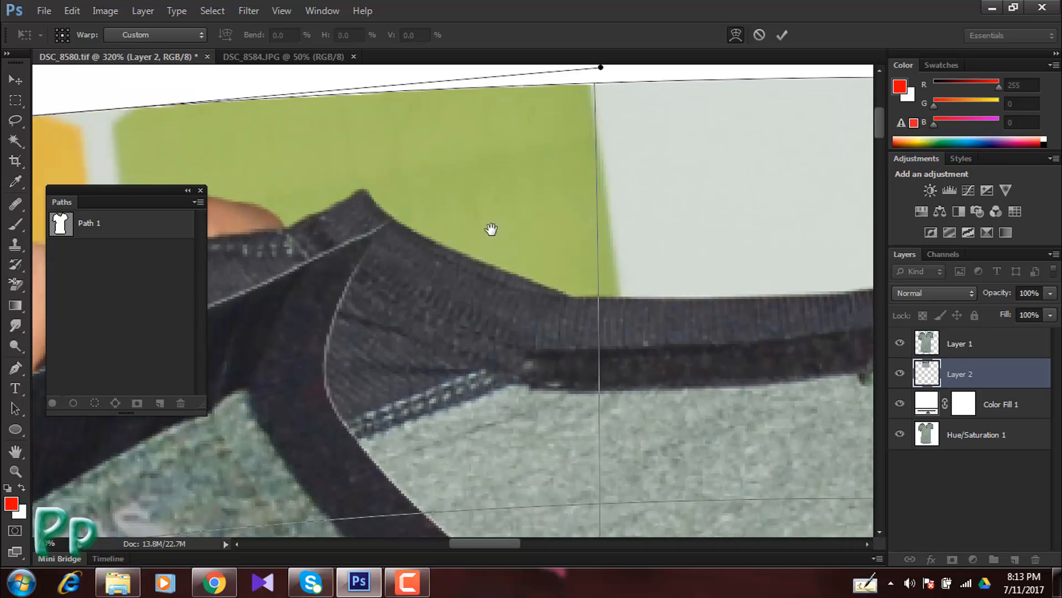
left_click_drag(492, 229, 786, 265)
left_click_drag(390, 179, 420, 217)
left_click_drag(511, 210, 338, 142)
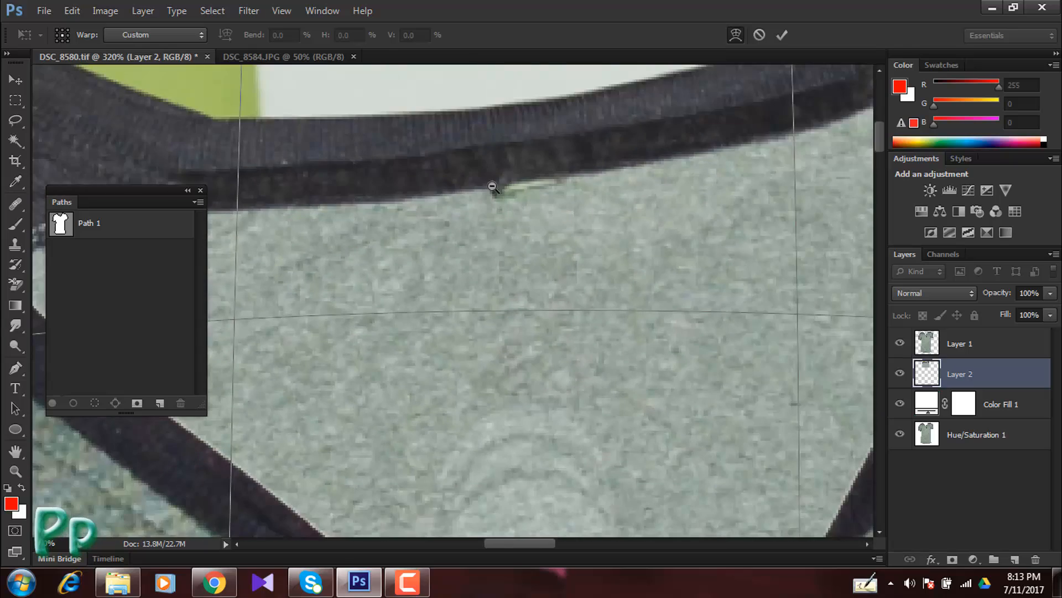
Check the warped collar at both neckline ends, nudge its upper-left corner slightly down and outward, and apply the warp.
scroll(493, 187, "down", 3)
scroll(457, 183, "up", 2)
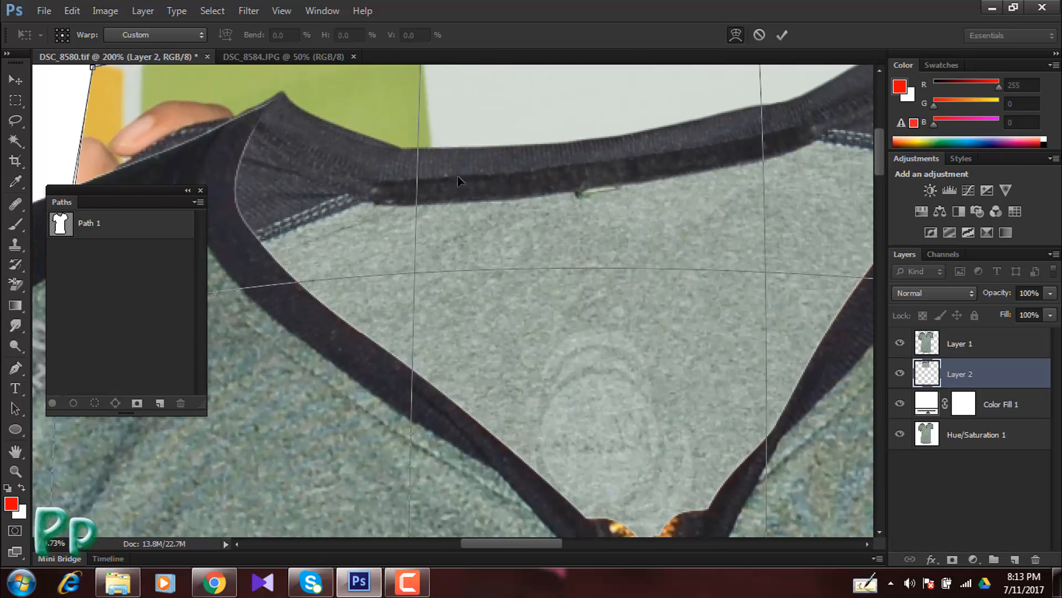
left_click_drag(395, 123, 382, 218)
left_click_drag(533, 211, 348, 213)
left_click_drag(568, 160, 548, 170)
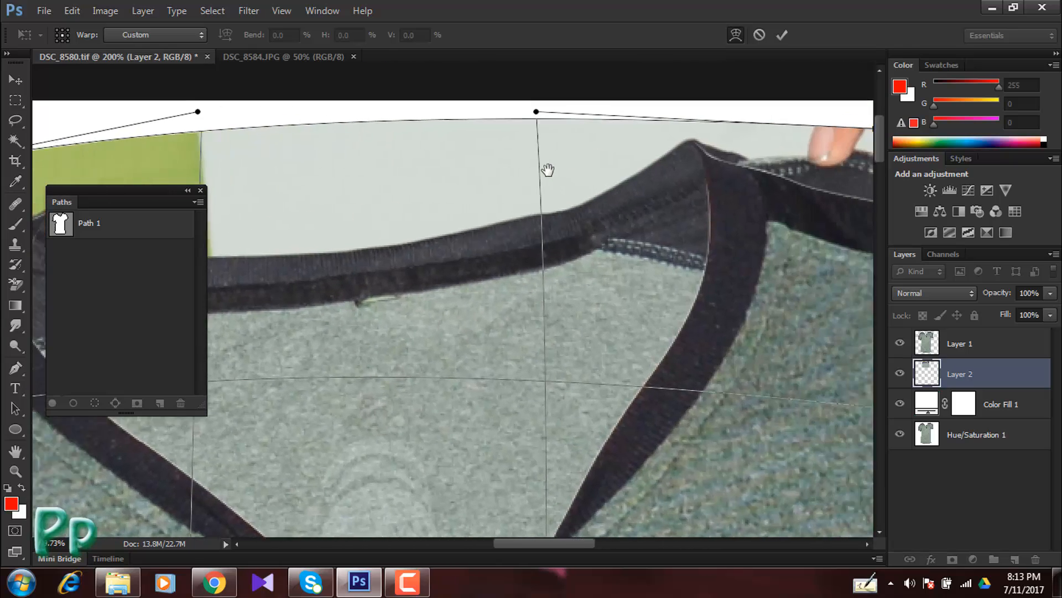
scroll(682, 203, "up", 2)
left_click_drag(696, 181, 702, 186)
left_click_drag(486, 213, 606, 199)
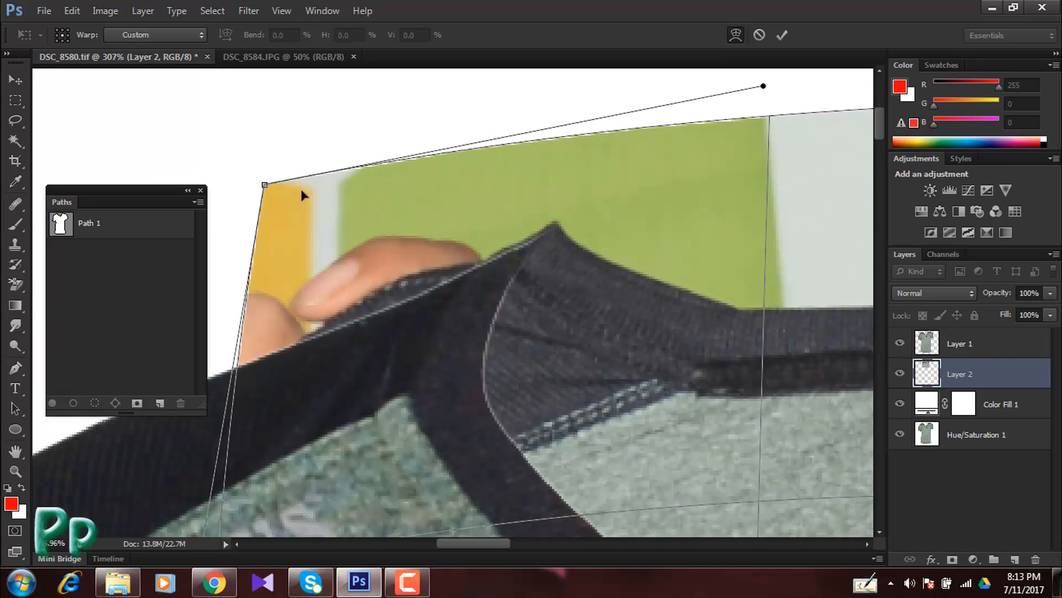
left_click_drag(264, 185, 260, 192)
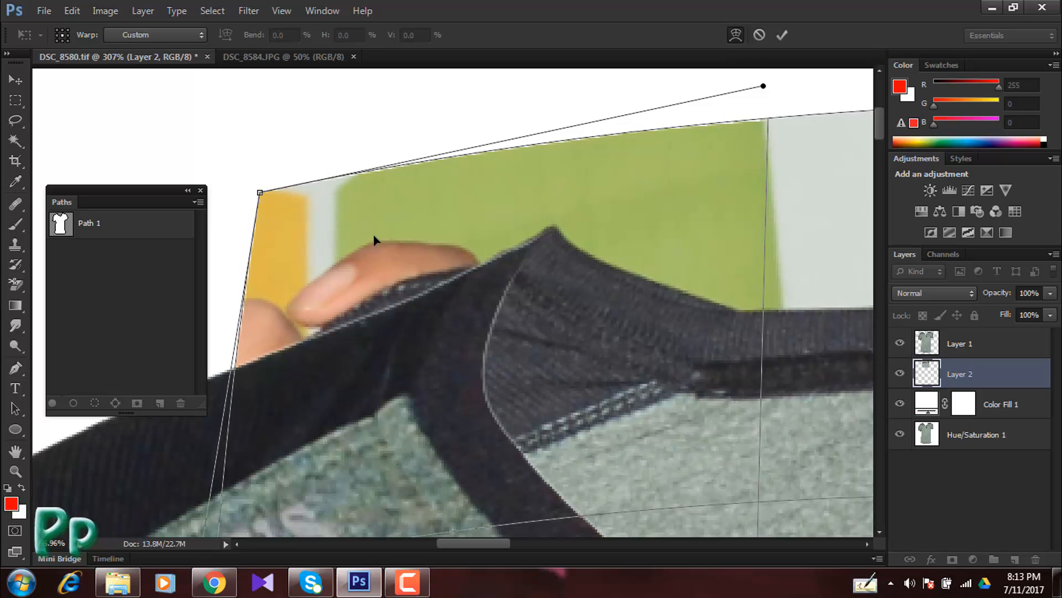
key("Return")
Select Path 1 and reroute it with the Pen tool from the left neckline tip along the back collar's left slope.
key("p")
left_click_drag(531, 250, 463, 260)
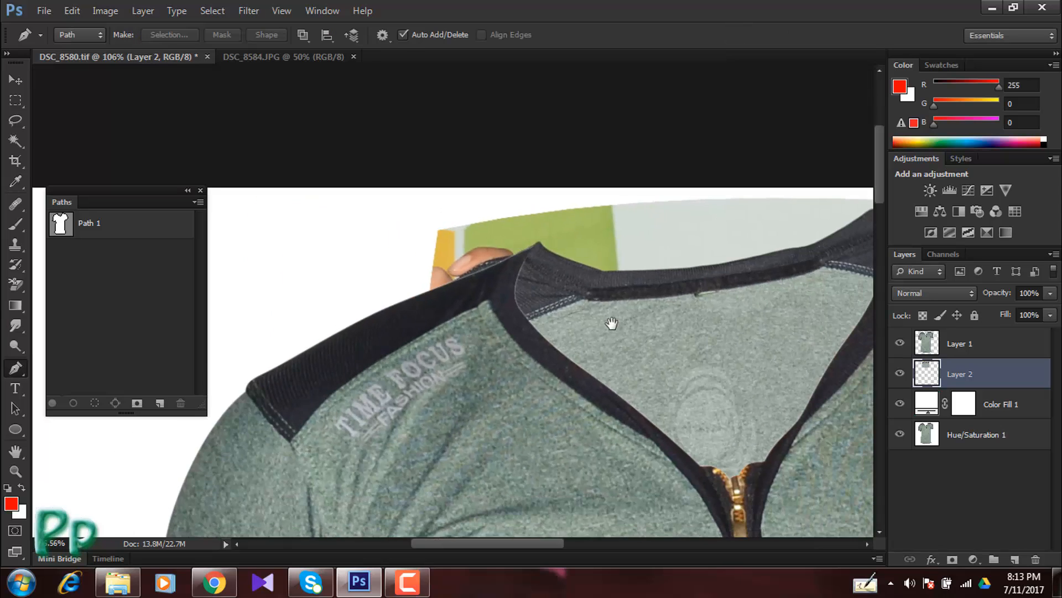
left_click_drag(712, 335, 535, 288)
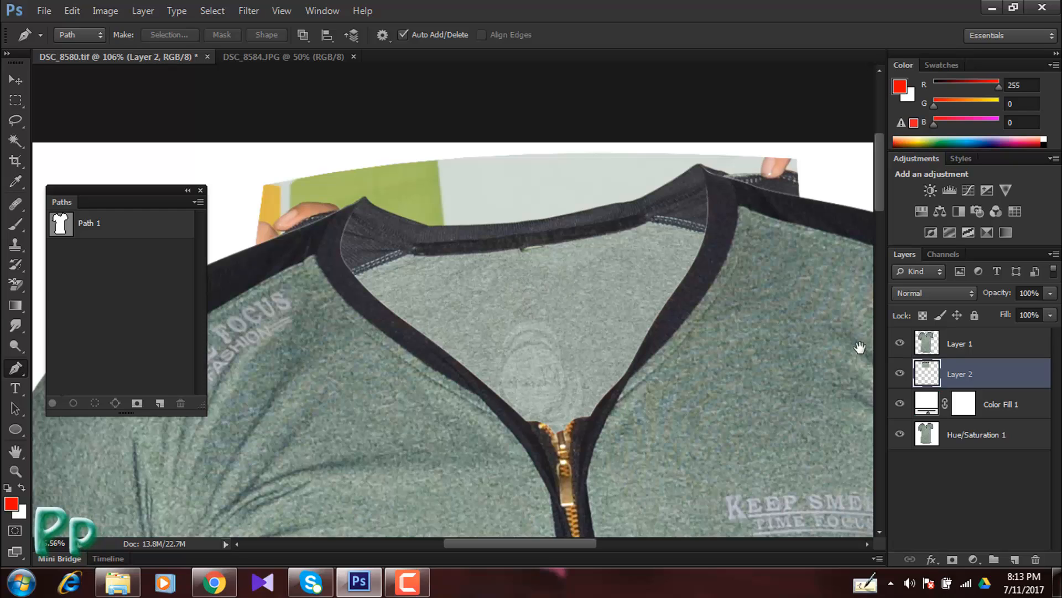
left_click(135, 237)
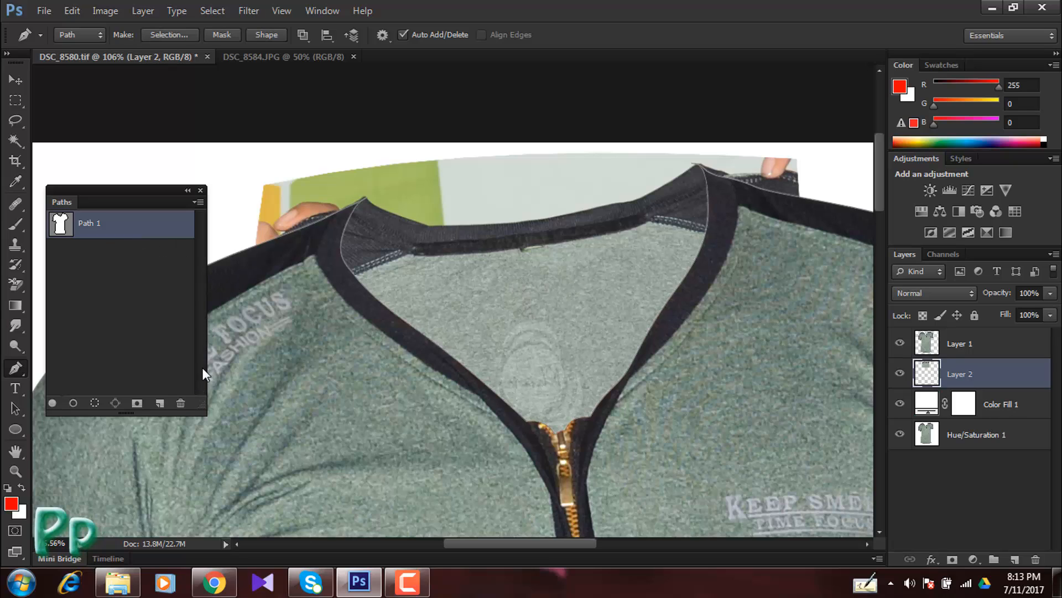
scroll(359, 218, "up", 5)
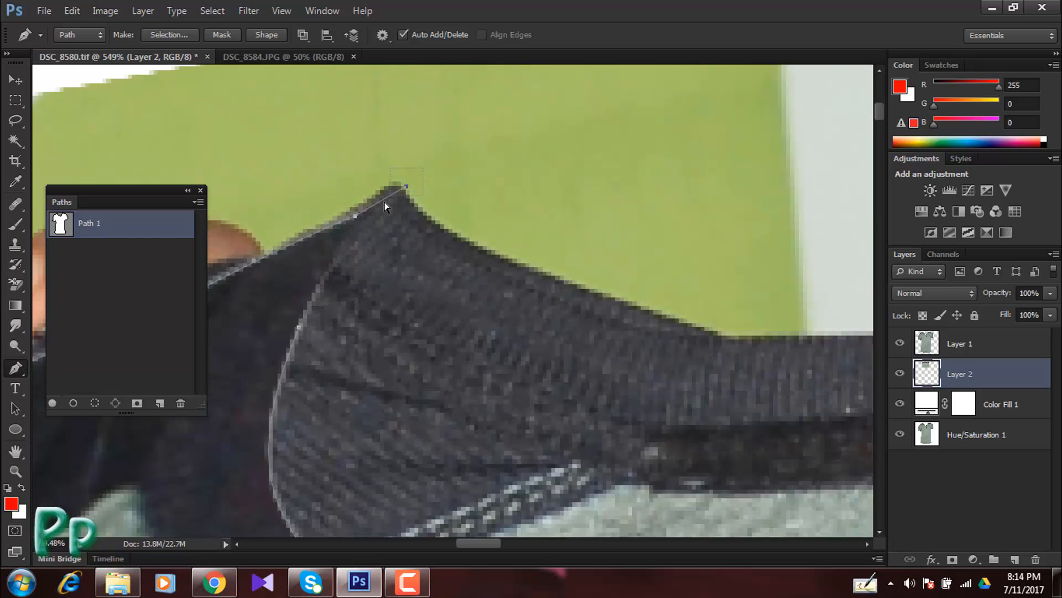
left_click(403, 203)
left_click(422, 215)
scroll(422, 213, "down", 1)
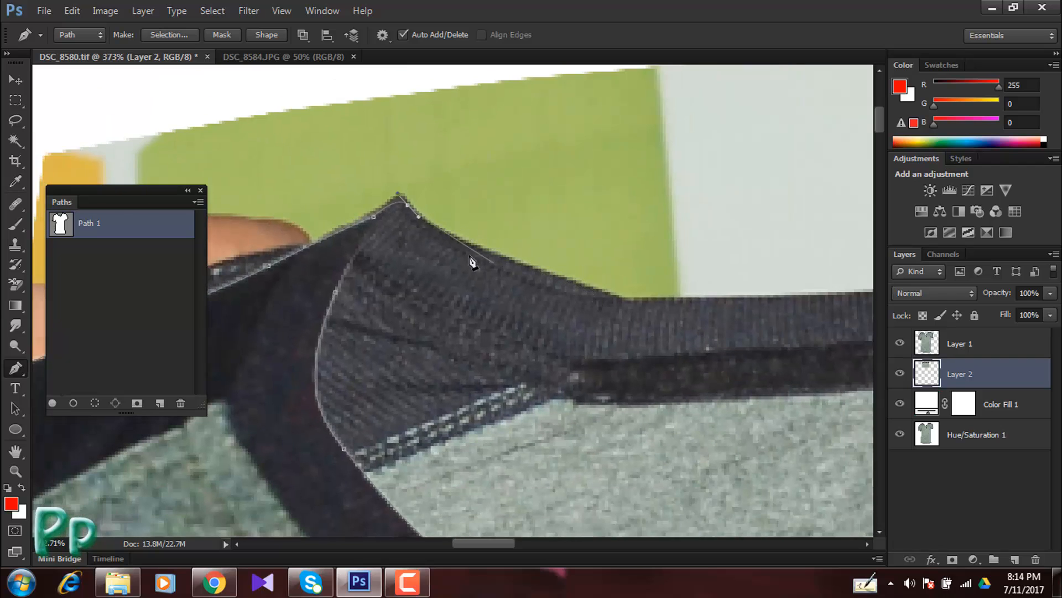
left_click_drag(498, 257, 415, 279)
key("space")
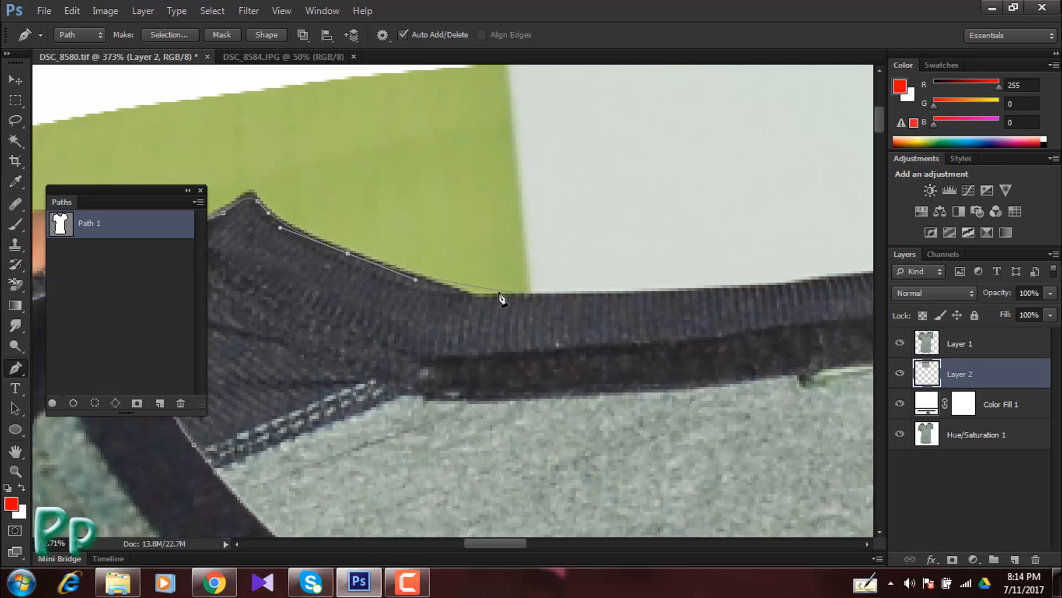
Continue Path 1 along the middle of the back collar's upper edge to the start of its right slope.
scroll(524, 303, "right", 5)
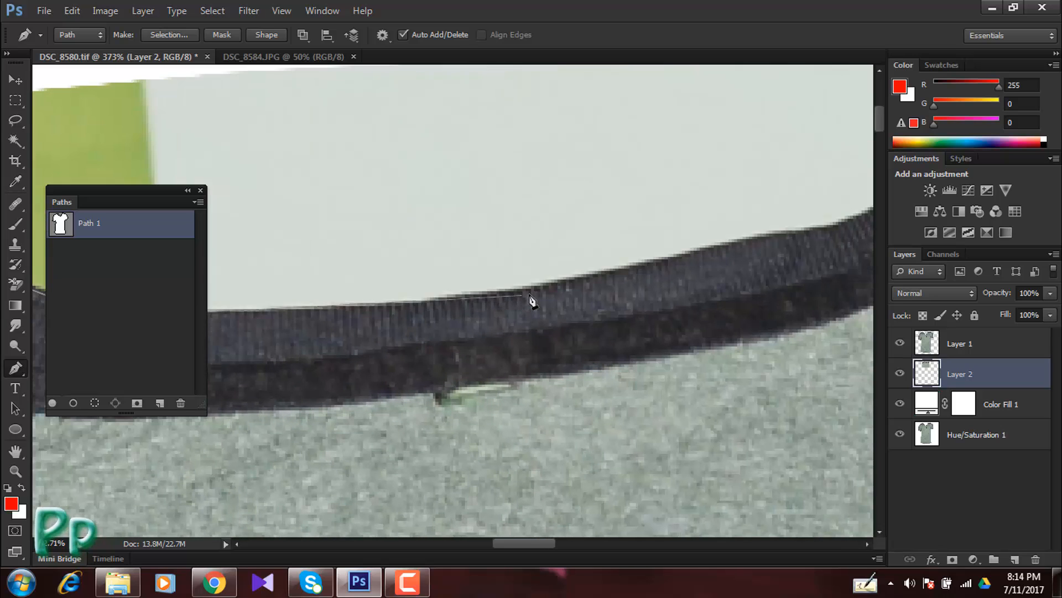
left_click_drag(548, 289, 662, 265)
key("space")
left_click_drag(819, 231, 551, 288)
scroll(695, 173, "up", 2)
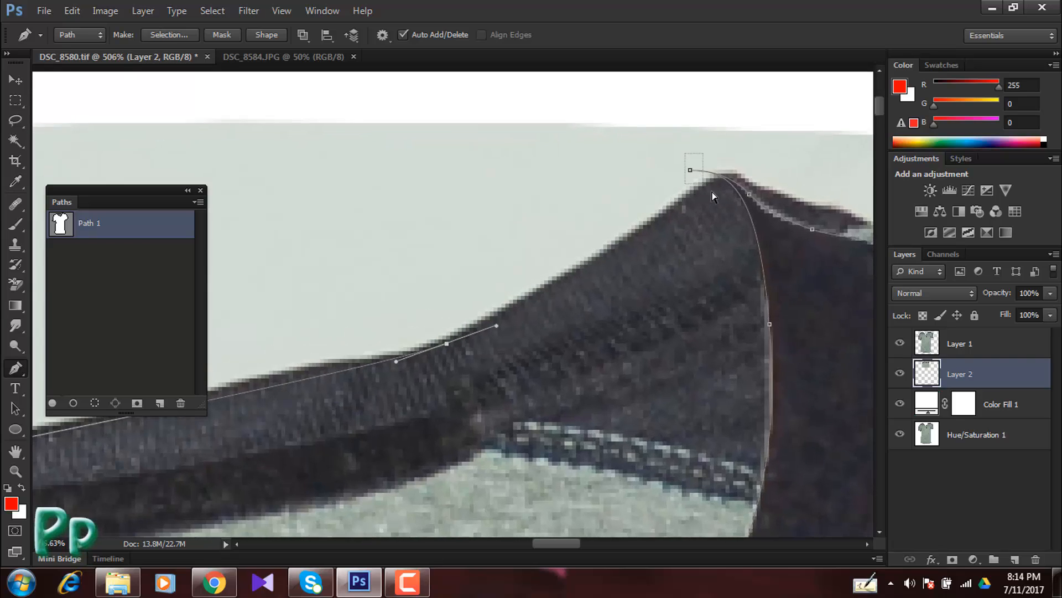
Undo the last path point, join Path 1 to the right neckline tip, and fit its curve to the collar's right slope.
key("ctrl+z")
left_click(749, 195)
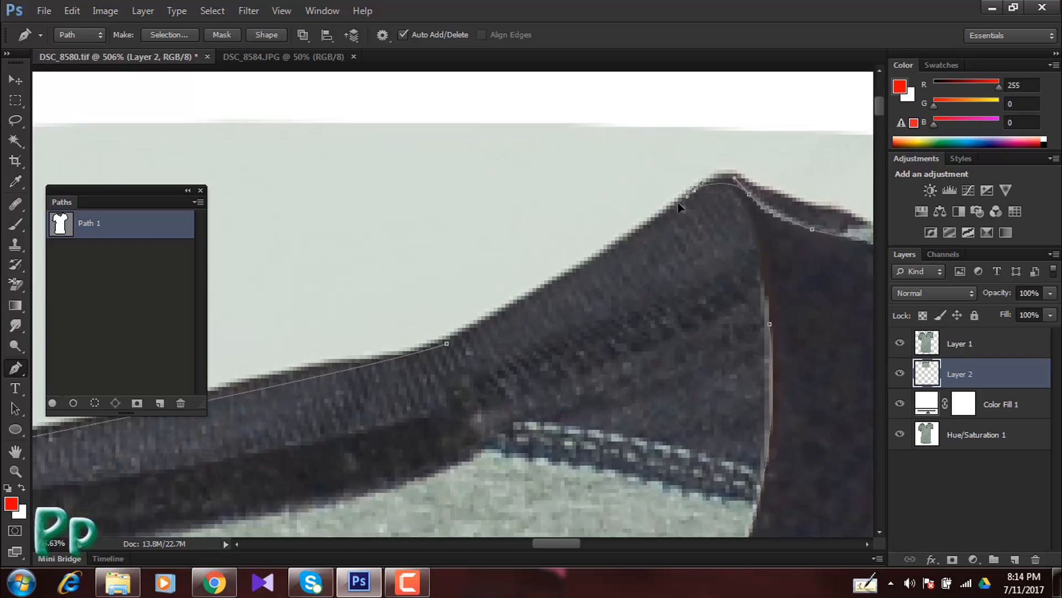
left_click_drag(678, 204, 660, 216)
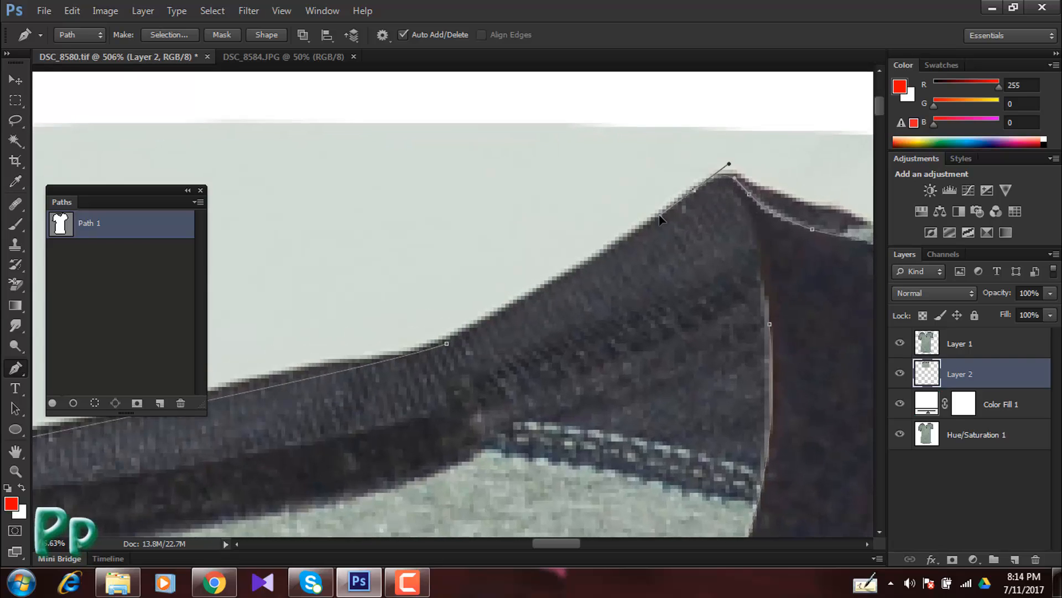
left_click(445, 343)
left_click_drag(555, 303, 446, 371)
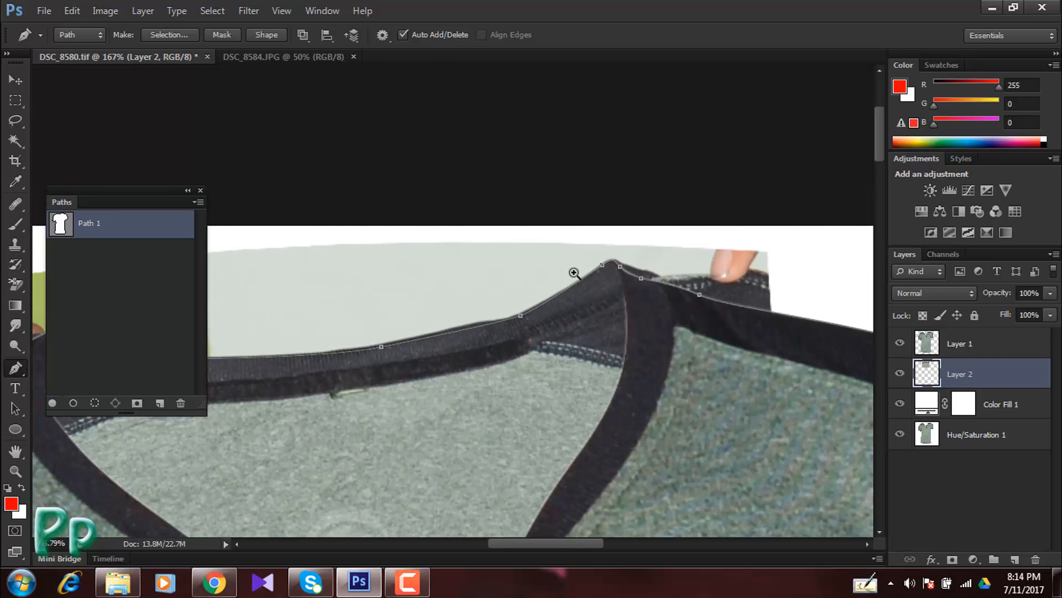
Load Path 1 as a selection, feather it, and add it as a layer mask to Layer 2.
left_click_drag(575, 273, 474, 339)
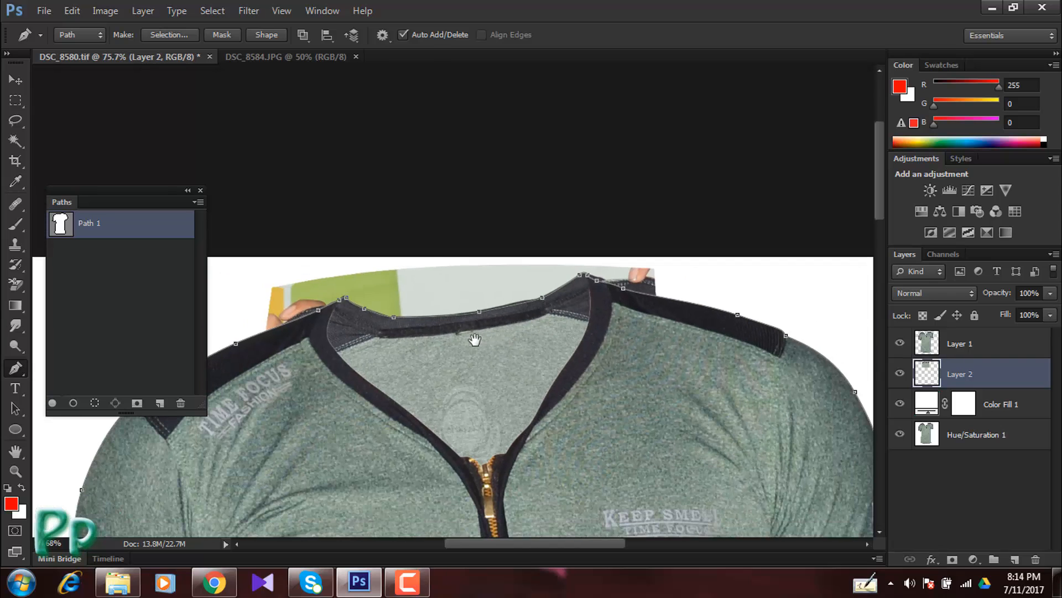
left_click(83, 228, "ctrl")
key("shift+F6")
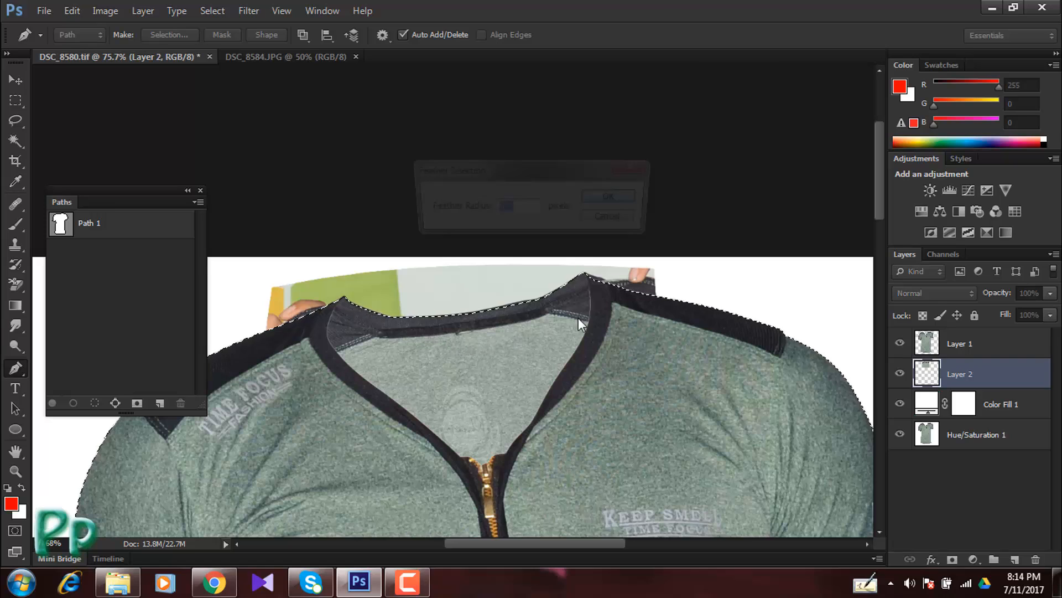
left_click(617, 197)
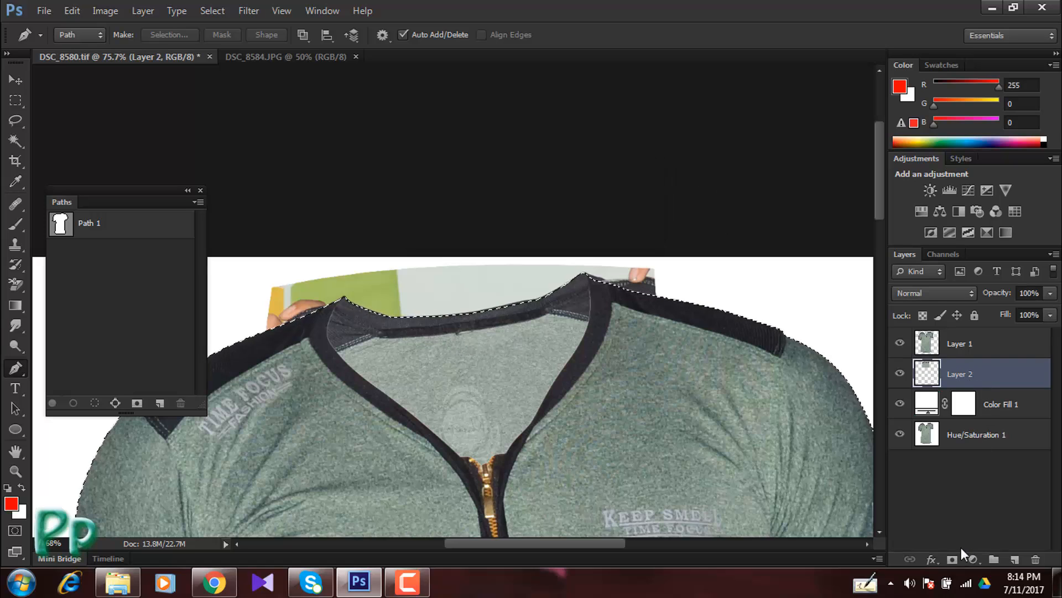
left_click(953, 559)
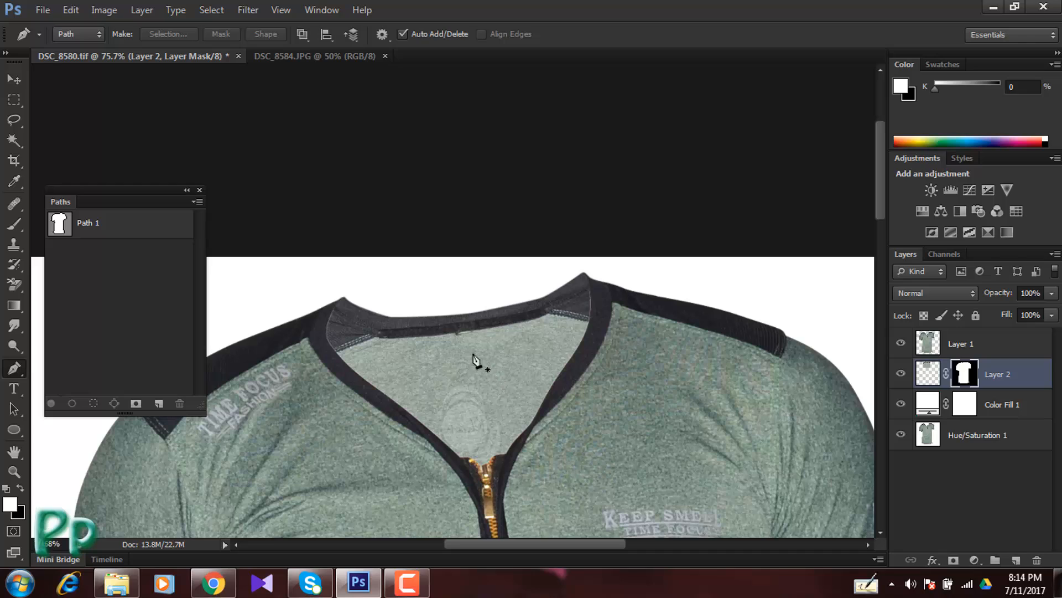
Examine the masked back collar and the front neckline edges closely on both sides of the opening.
key("ctrl+space")
left_click_drag(605, 273, 633, 273)
left_click_drag(649, 272, 700, 275)
left_click_drag(468, 329, 737, 252)
left_click_drag(674, 240, 608, 203)
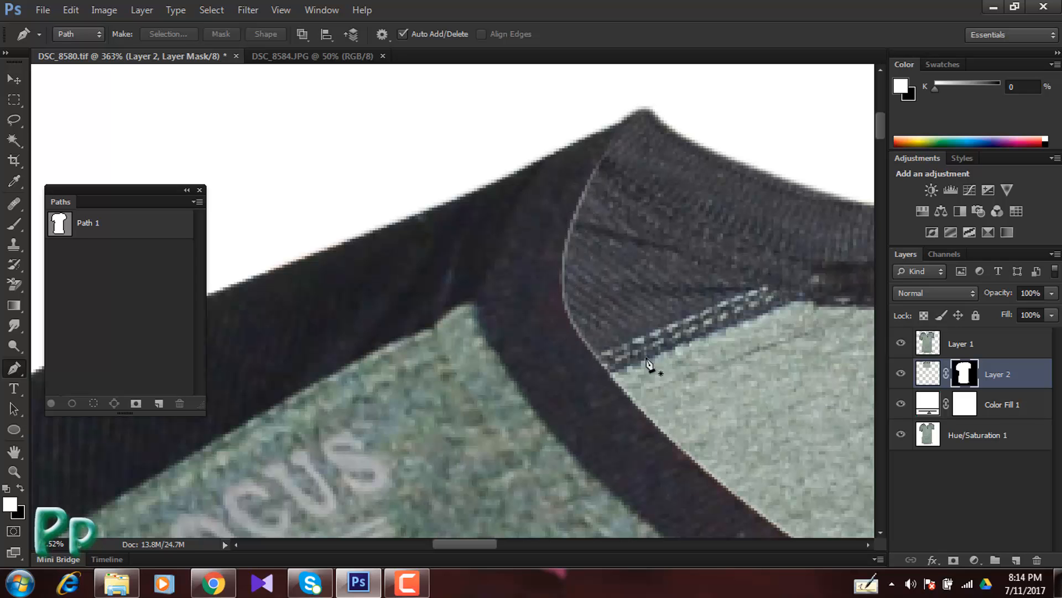
left_click_drag(637, 316, 511, 348)
left_click_drag(816, 369, 482, 308)
left_click_drag(733, 232, 750, 144)
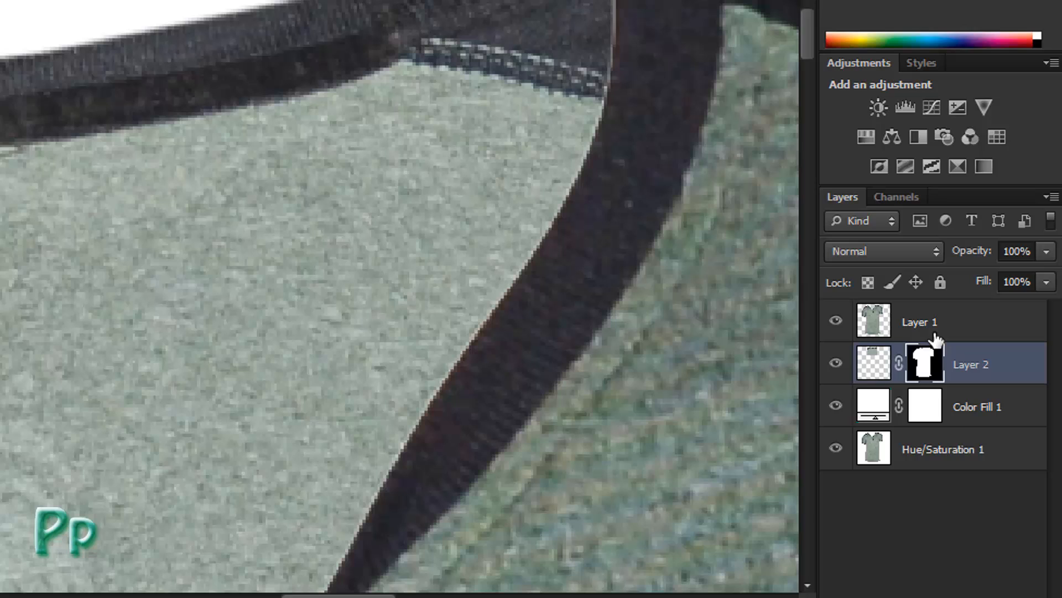
Load the outline of Layer 1 as a selection and contract it by 1 pixel.
left_click(968, 346)
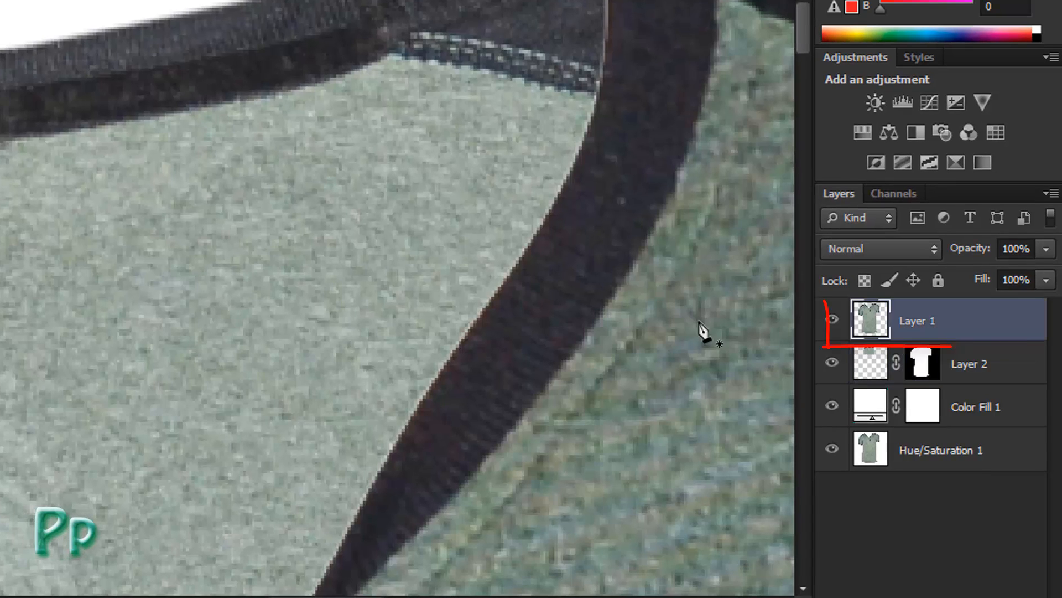
left_click(867, 321, "ctrl")
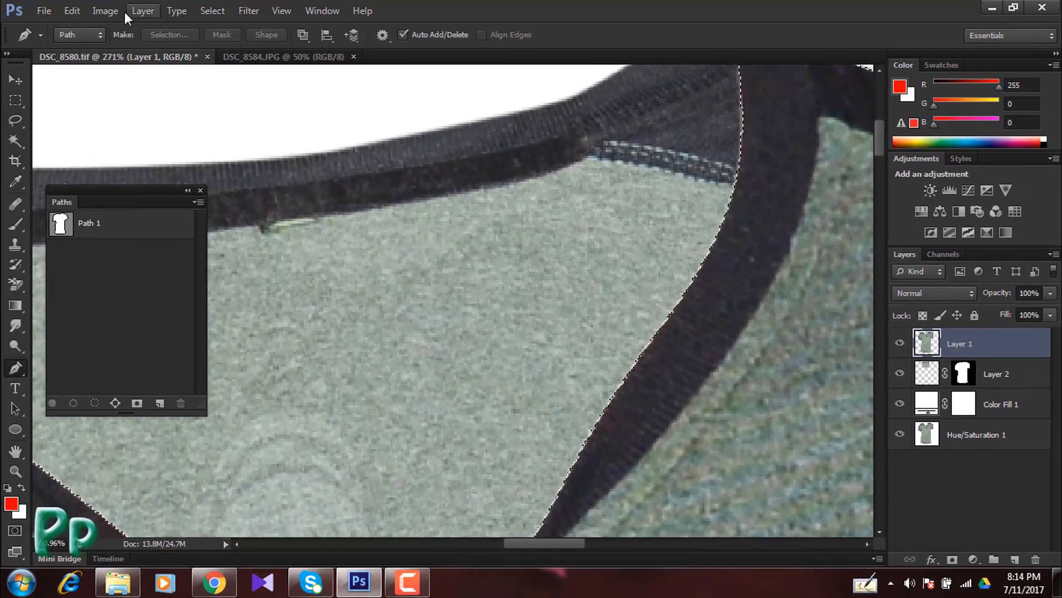
left_click(116, 12)
mouse_move(154, 12)
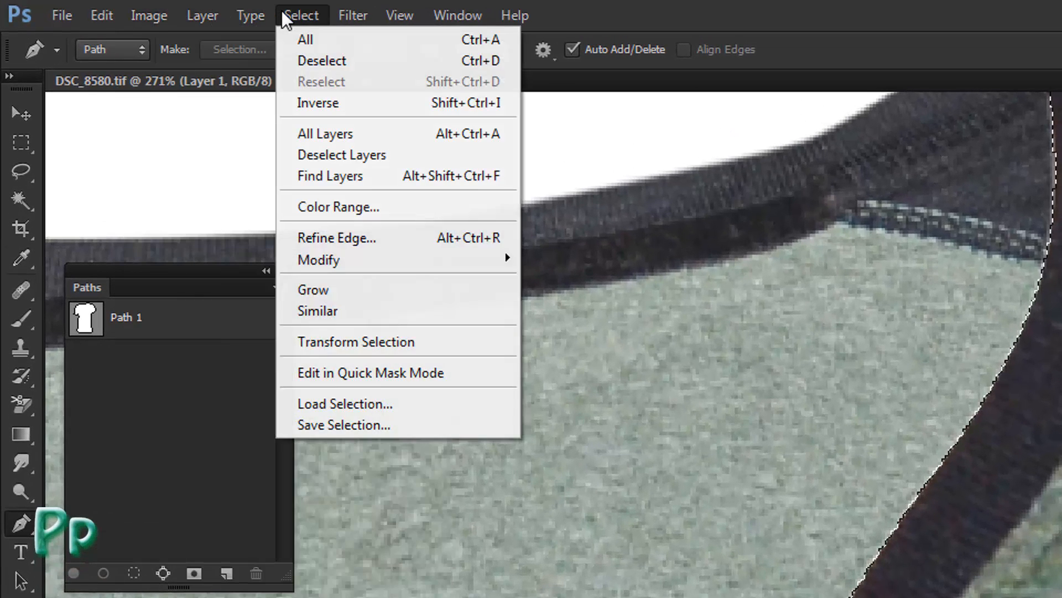
mouse_move(299, 13)
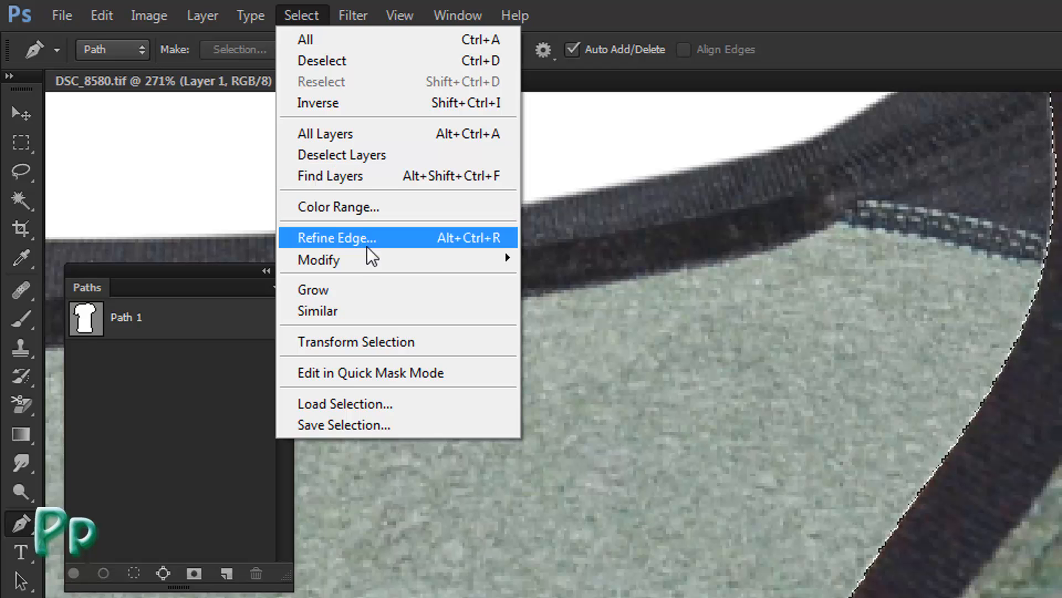
mouse_move(371, 260)
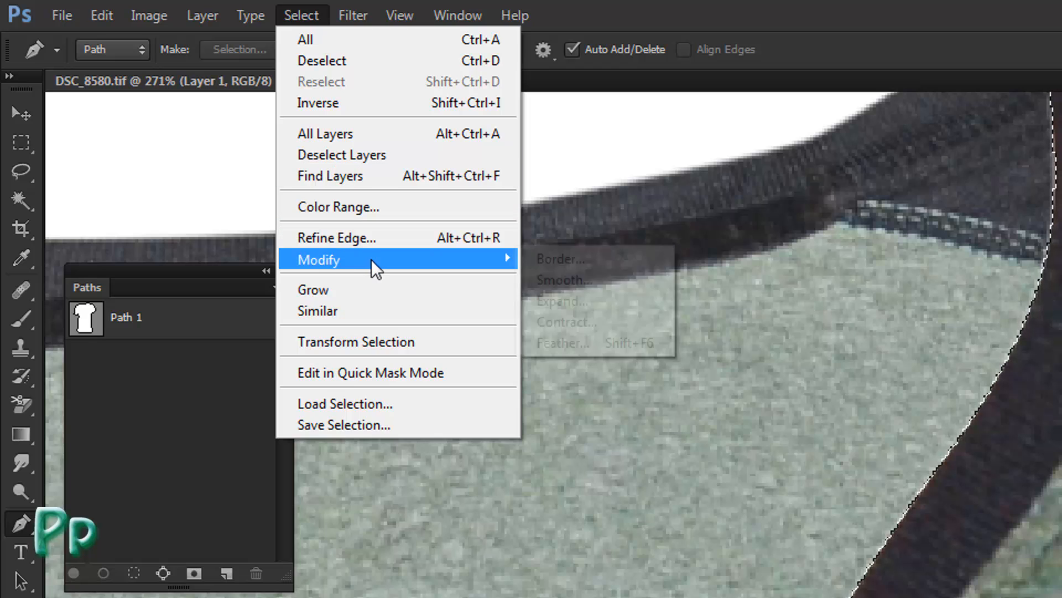
left_click(565, 322)
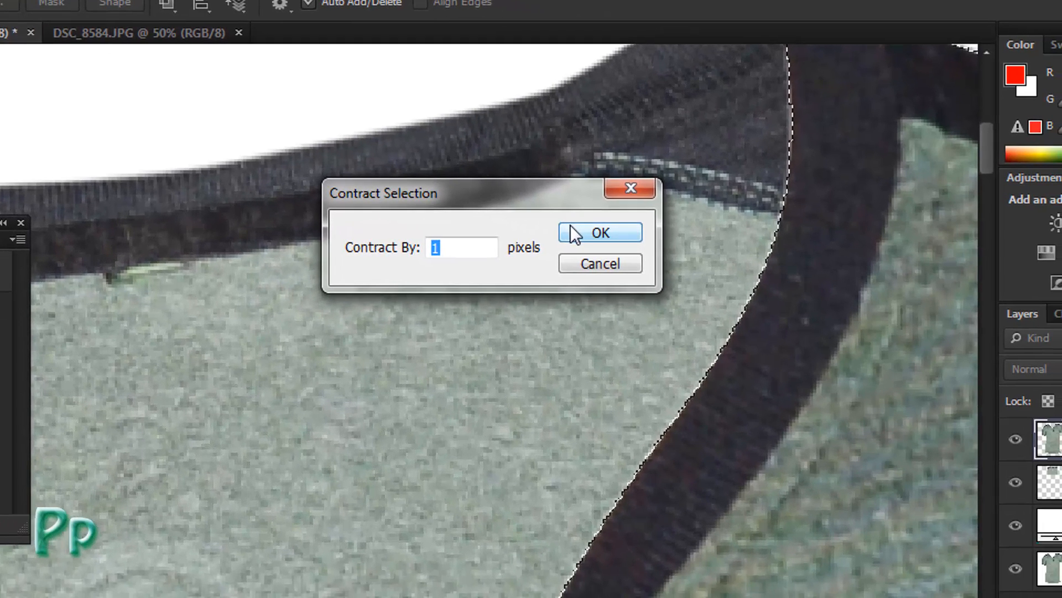
left_click(662, 249)
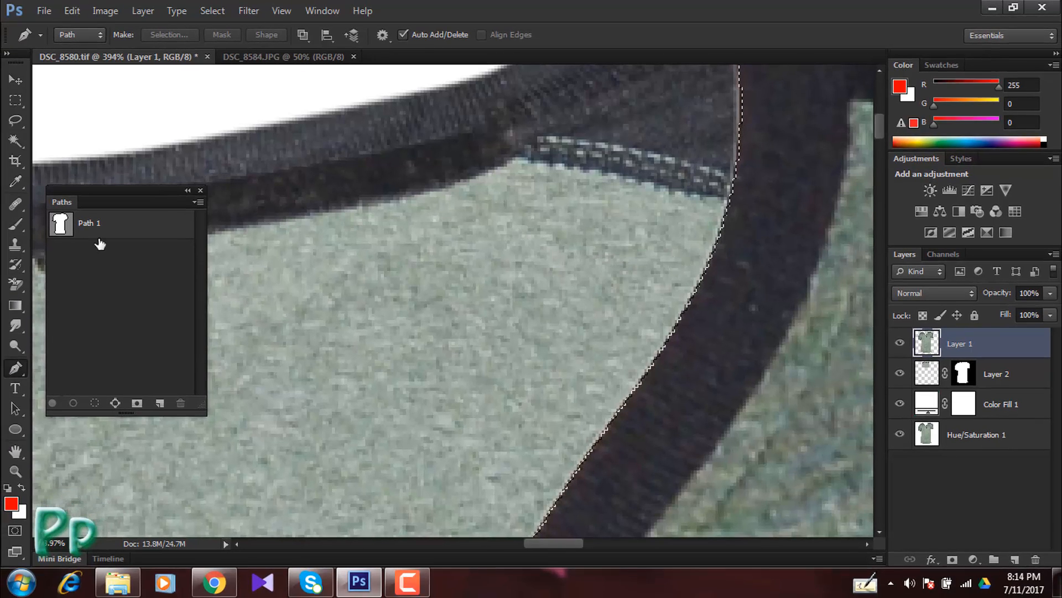
Erase the thin fringe along the right side of Layer 1's neckline with the Eraser tool.
left_click(22, 282)
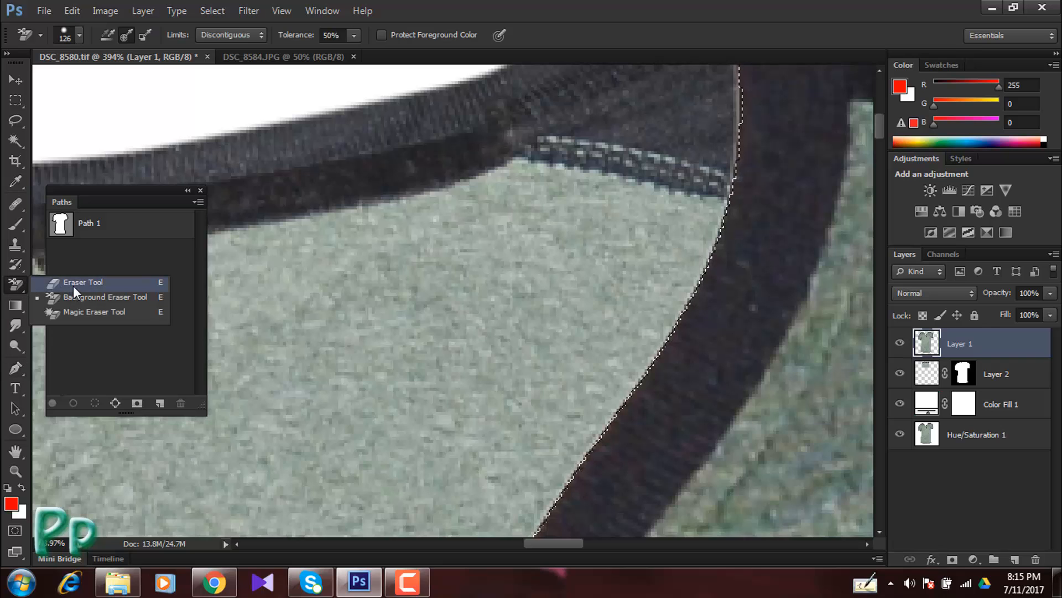
left_click(74, 286)
left_click_drag(453, 243, 346, 252)
left_click_drag(642, 238, 593, 371)
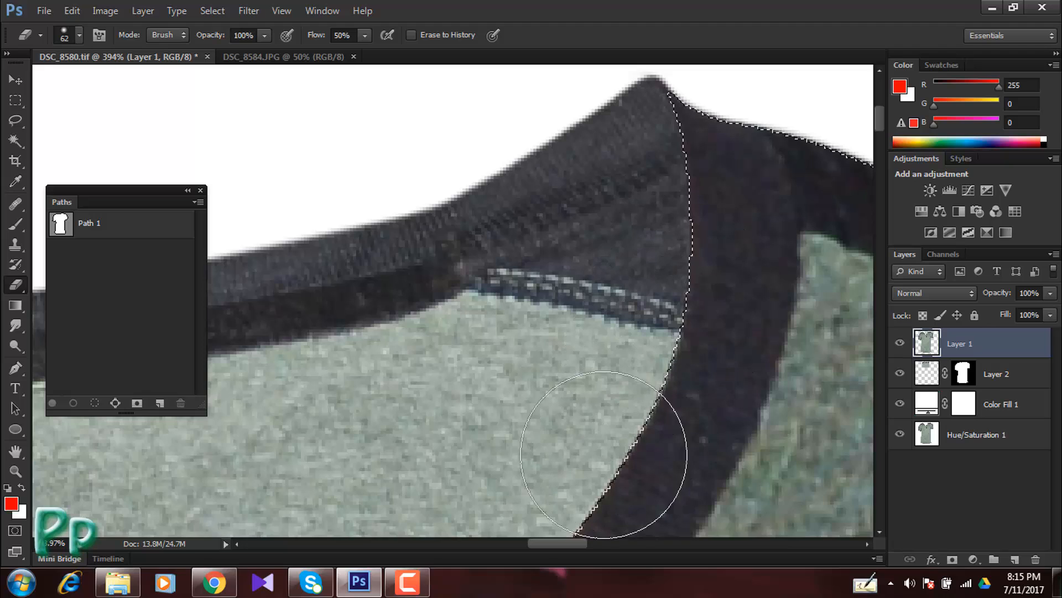
left_click_drag(604, 454, 728, 148)
left_click_drag(550, 463, 681, 190)
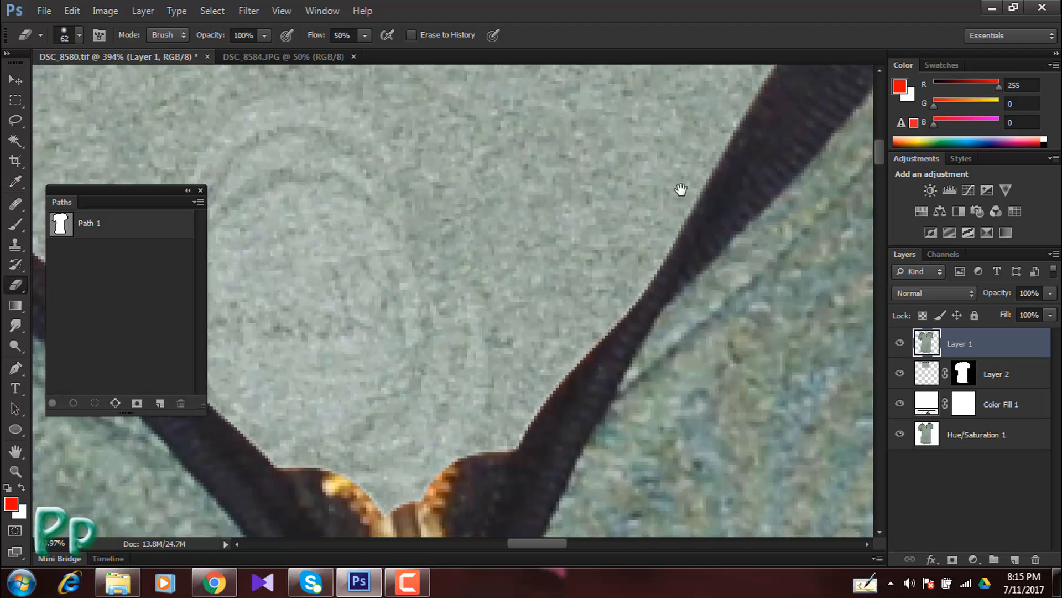
Clean Layer 1's neckline edge around the zipper top and left side, setting the Eraser to 40 px there, and deselect.
mouse_move(460, 467)
left_mouse_down()
mouse_move(484, 363)
mouse_move(553, 365)
left_mouse_up()
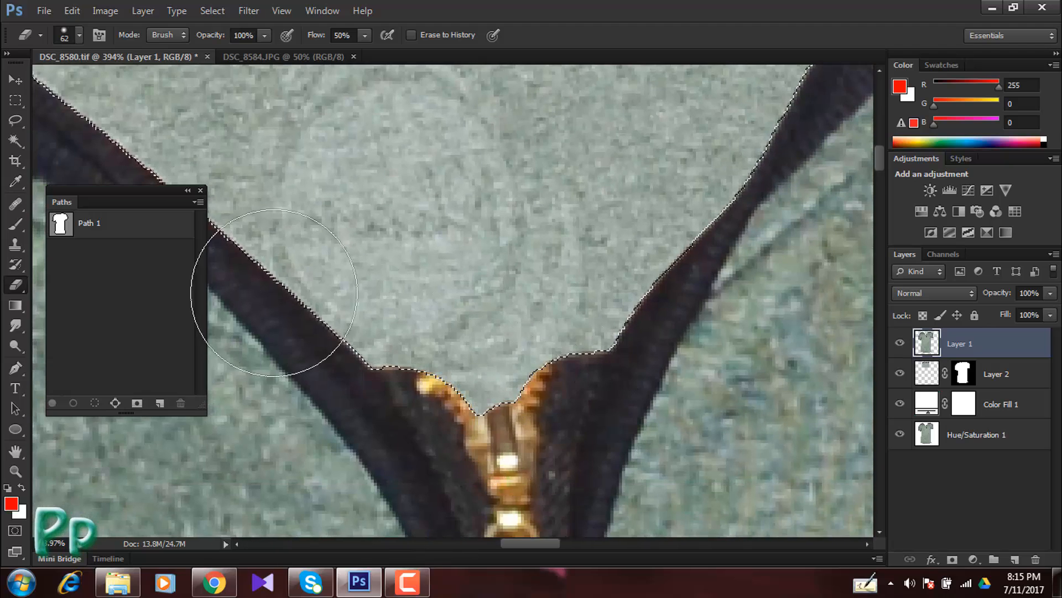
left_click_drag(322, 215, 766, 484)
left_click_drag(387, 249, 689, 520)
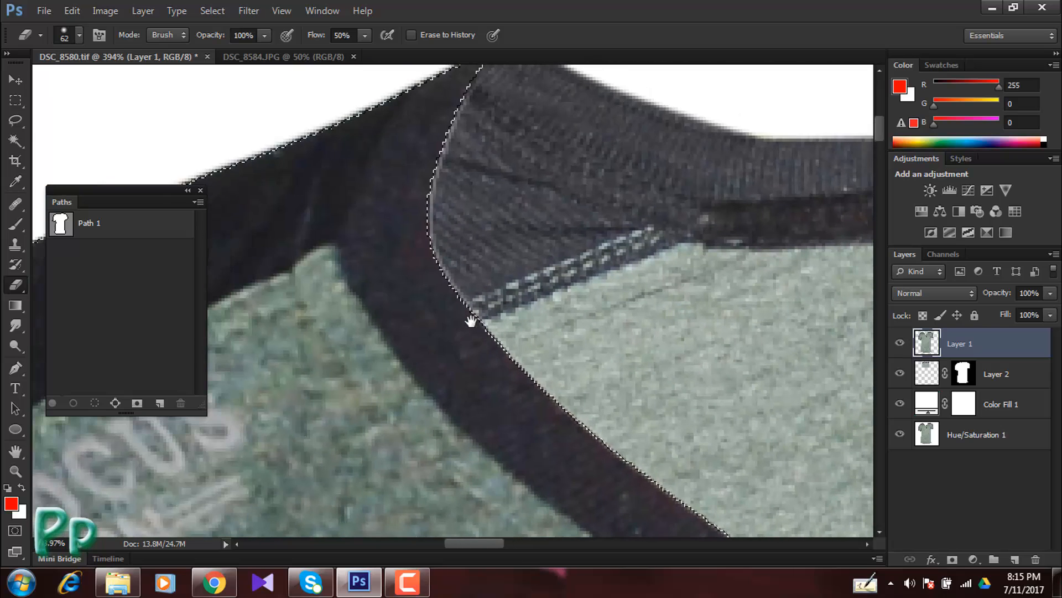
left_click_drag(427, 243, 353, 337)
left_click_drag(407, 262, 384, 224)
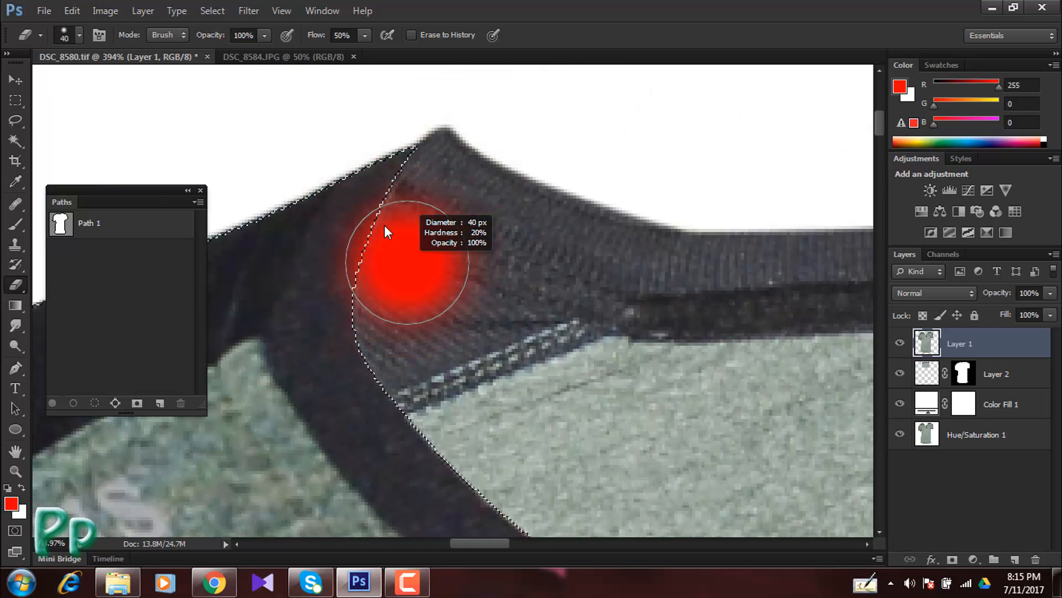
key("ctrl+d")
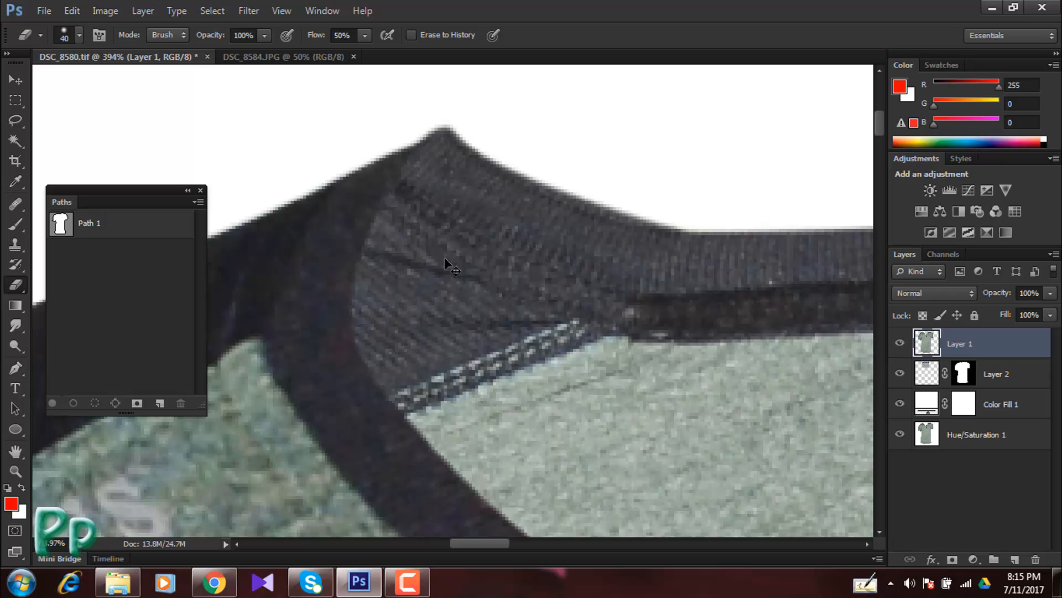
Add a new empty layer directly above Layer 2.
left_click_drag(443, 123, 406, 145)
left_click_drag(648, 150, 429, 222)
scroll(641, 167, "up", 2)
scroll(598, 253, "down", 4)
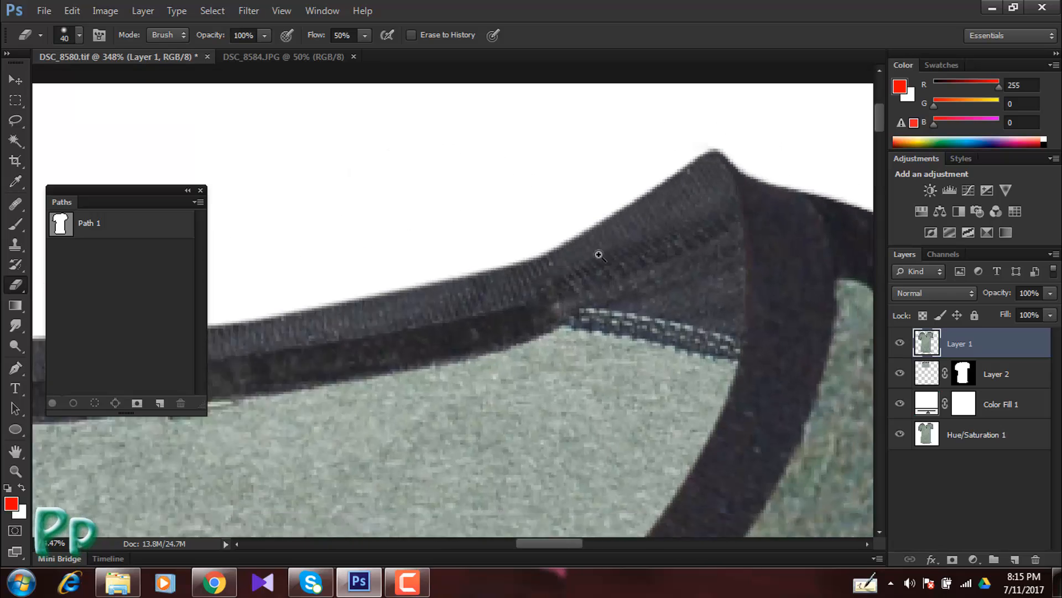
left_click_drag(559, 294, 574, 260)
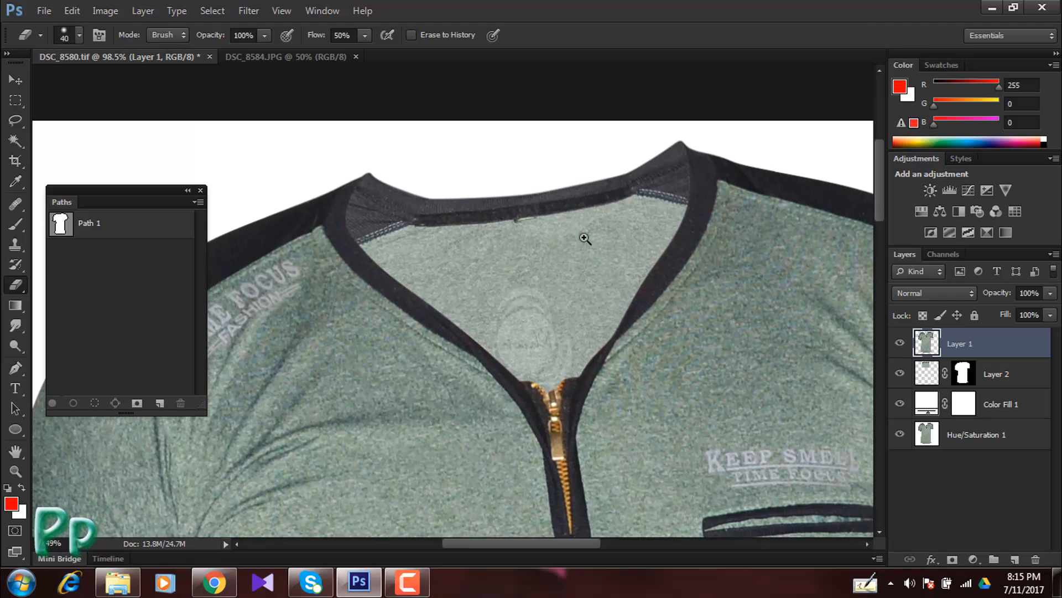
scroll(585, 238, "up", 1)
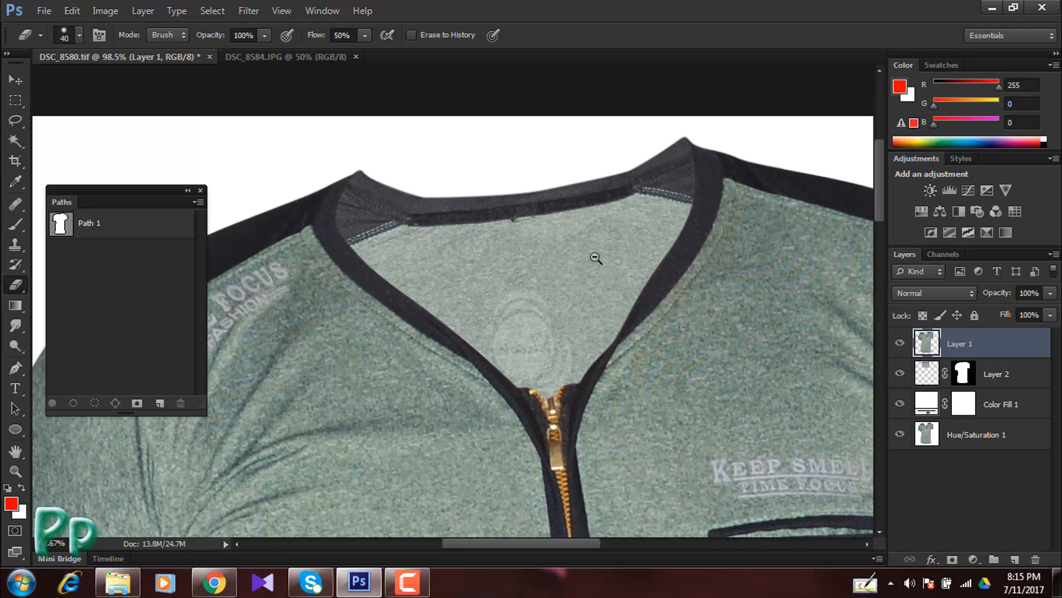
left_click(992, 375)
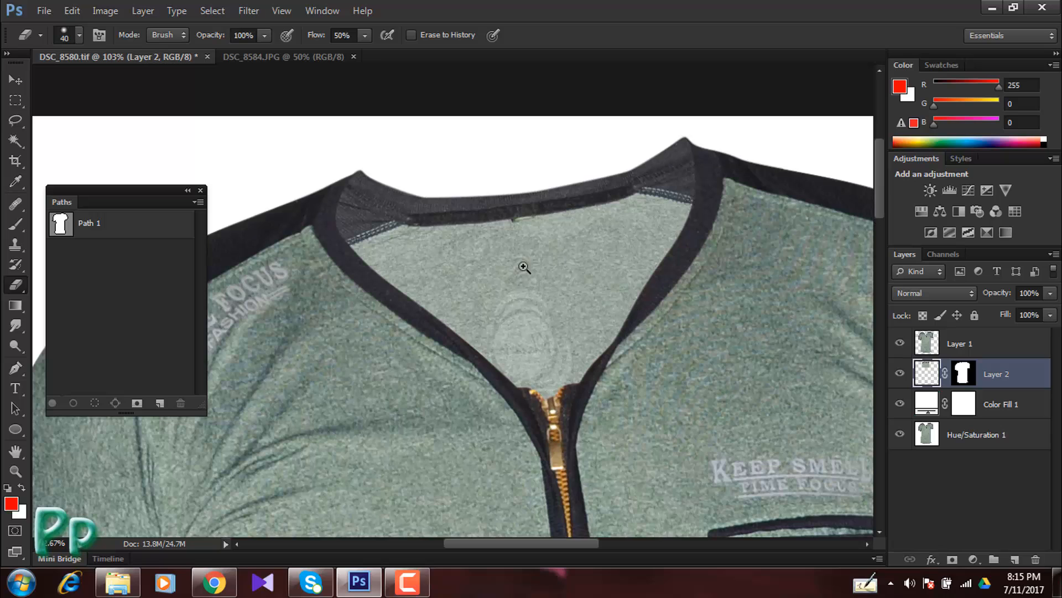
scroll(509, 221, "up", 3)
scroll(528, 188, "down", 2)
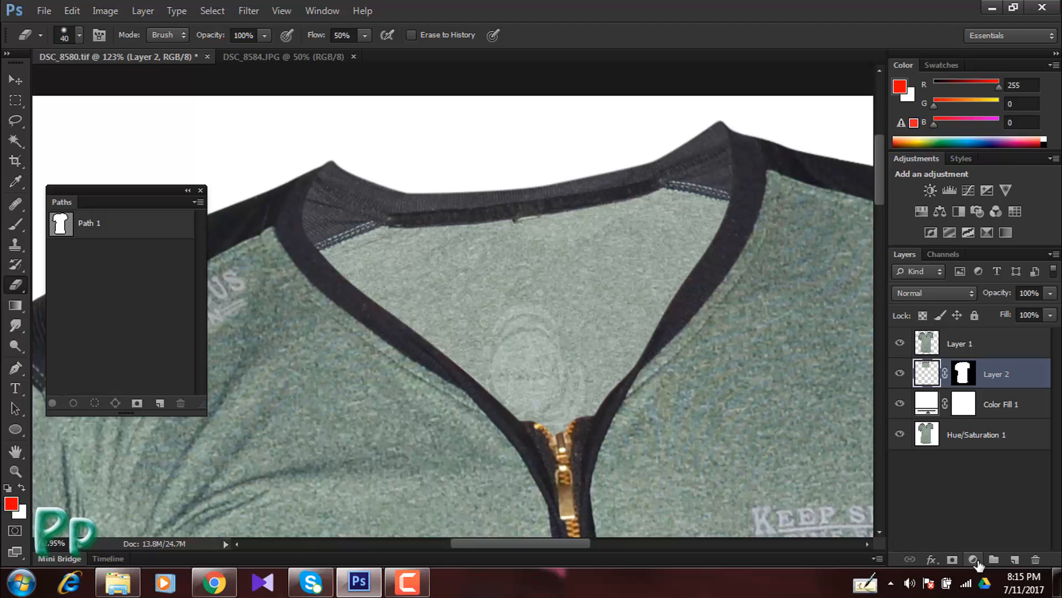
left_click(1016, 559)
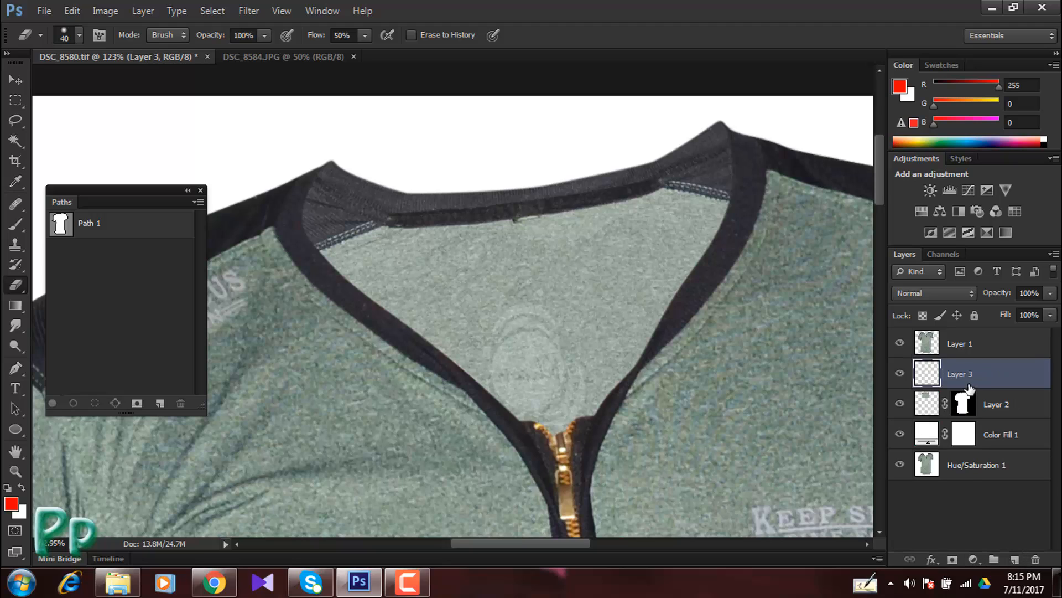
Sample the dark green of the left underarm fold as the foreground colour for the Brush tool.
scroll(509, 293, "down", 1)
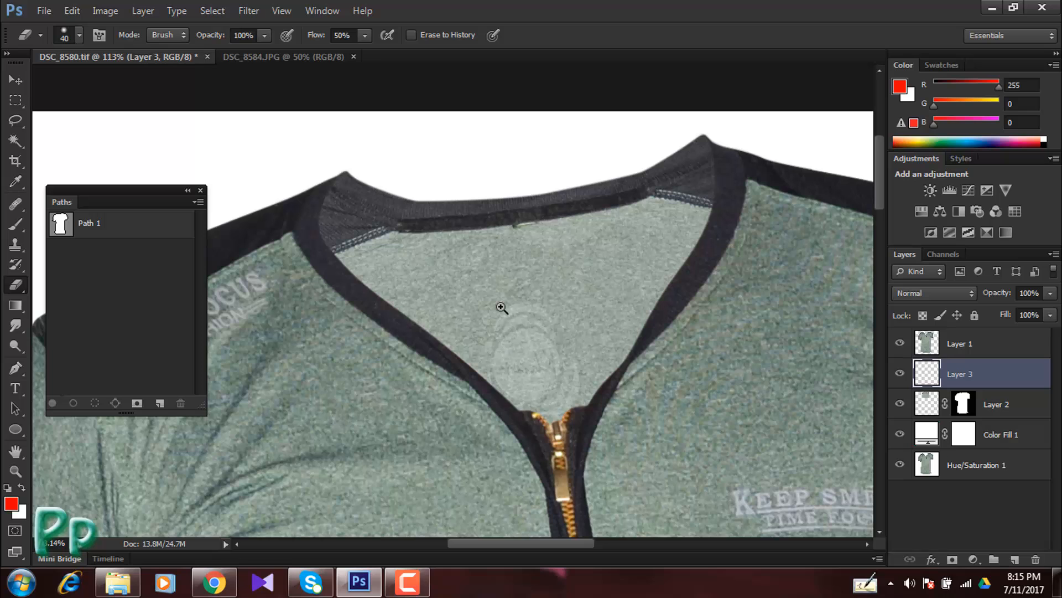
key("b")
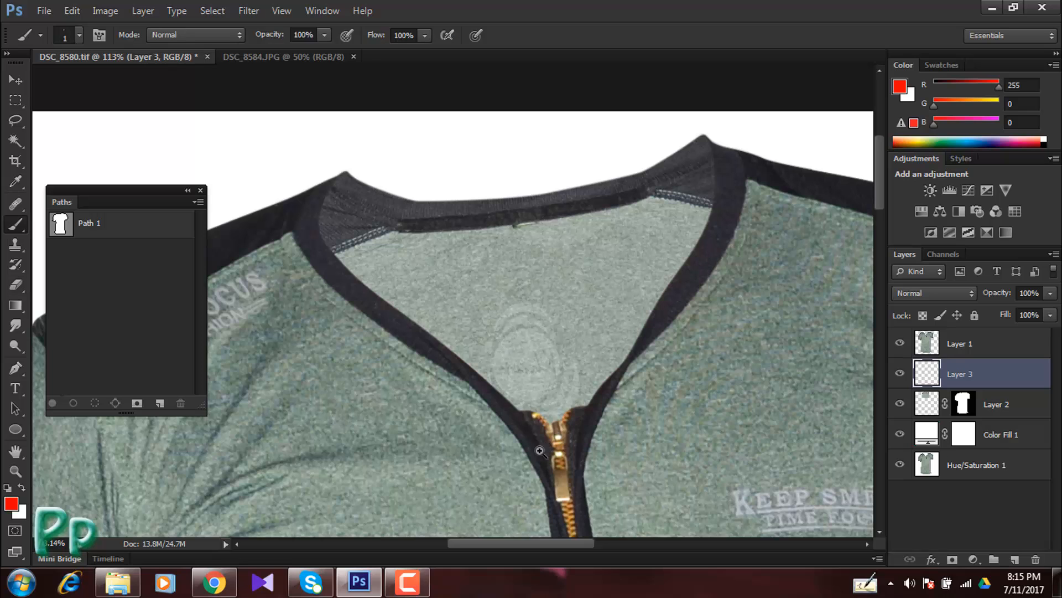
left_click_drag(356, 376, 420, 343)
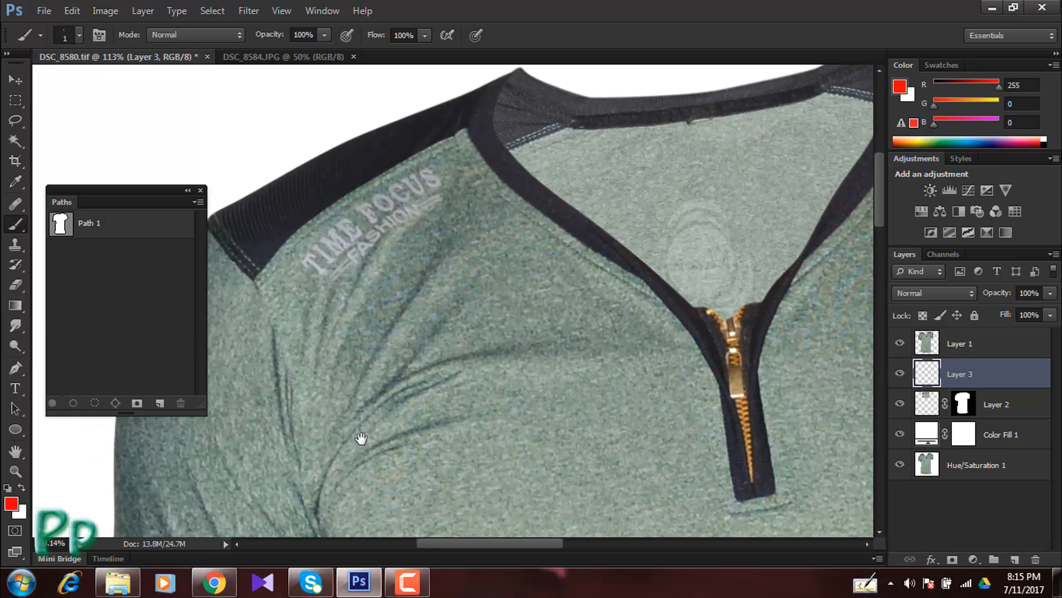
left_click_drag(361, 438, 398, 350)
left_click(390, 442)
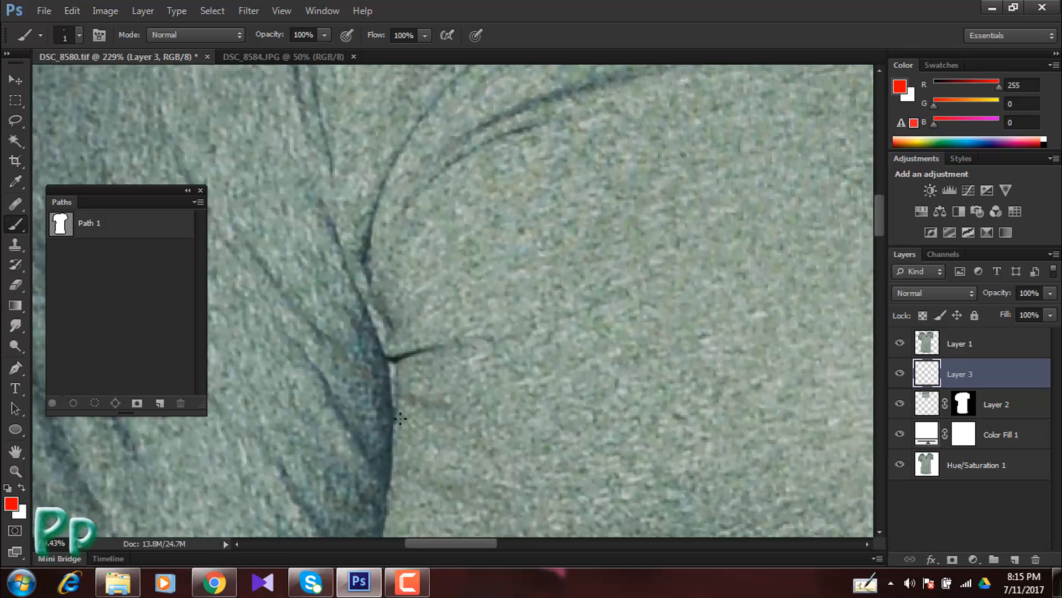
left_click(391, 386, "alt")
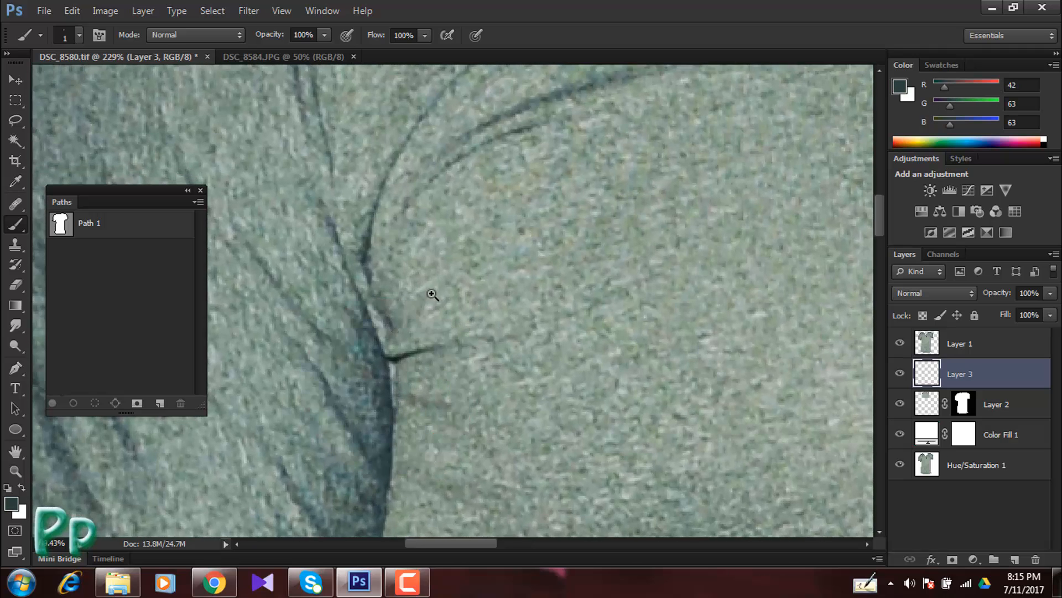
Paint soft shadows behind both sides of the neckline on Layer 3 with a 221 px brush at 0% hardness and 30% opacity.
left_click_drag(431, 295, 383, 296)
mouse_move(579, 221)
left_mouse_down()
mouse_move(373, 418)
mouse_move(636, 228)
mouse_move(660, 224)
left_mouse_up()
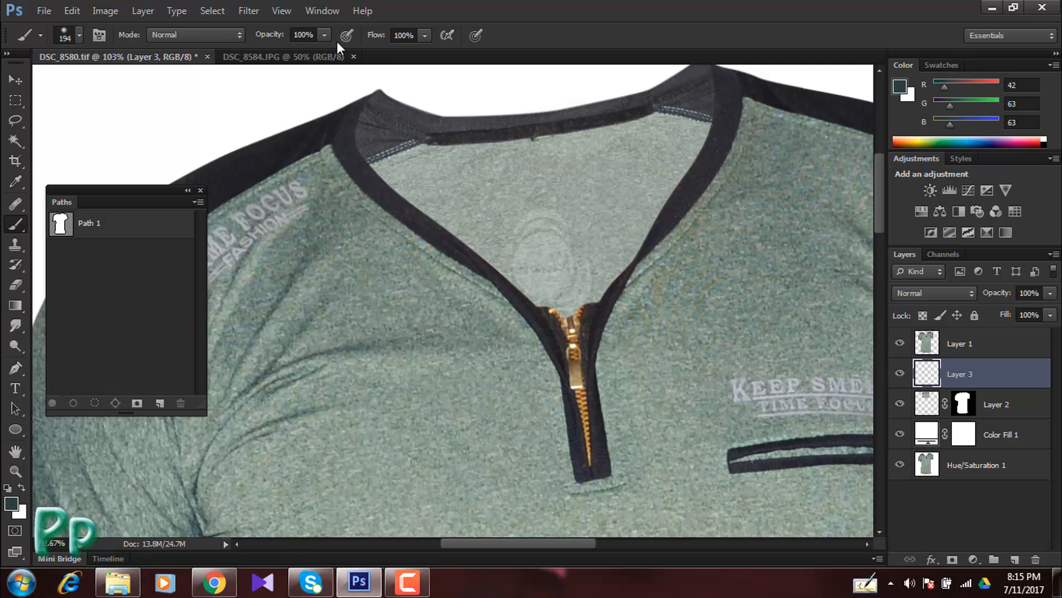
key("3")
mouse_move(673, 206)
left_mouse_down()
mouse_move(626, 244)
mouse_move(643, 244)
left_mouse_up()
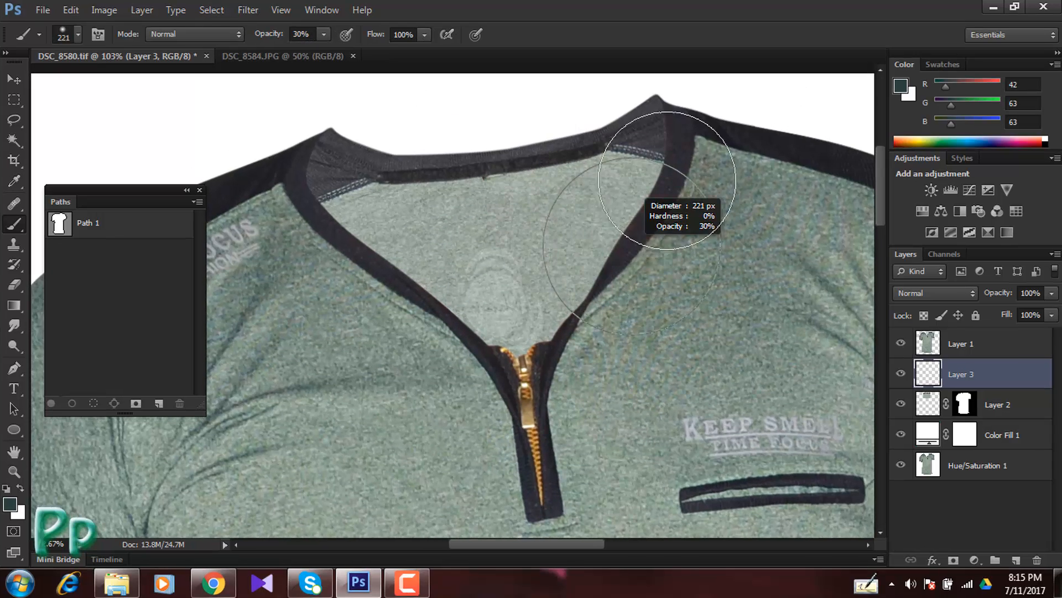
mouse_move(675, 145)
left_mouse_down()
mouse_move(614, 248)
mouse_move(483, 419)
mouse_move(591, 309)
mouse_move(677, 187)
mouse_move(624, 312)
mouse_move(452, 403)
left_mouse_up()
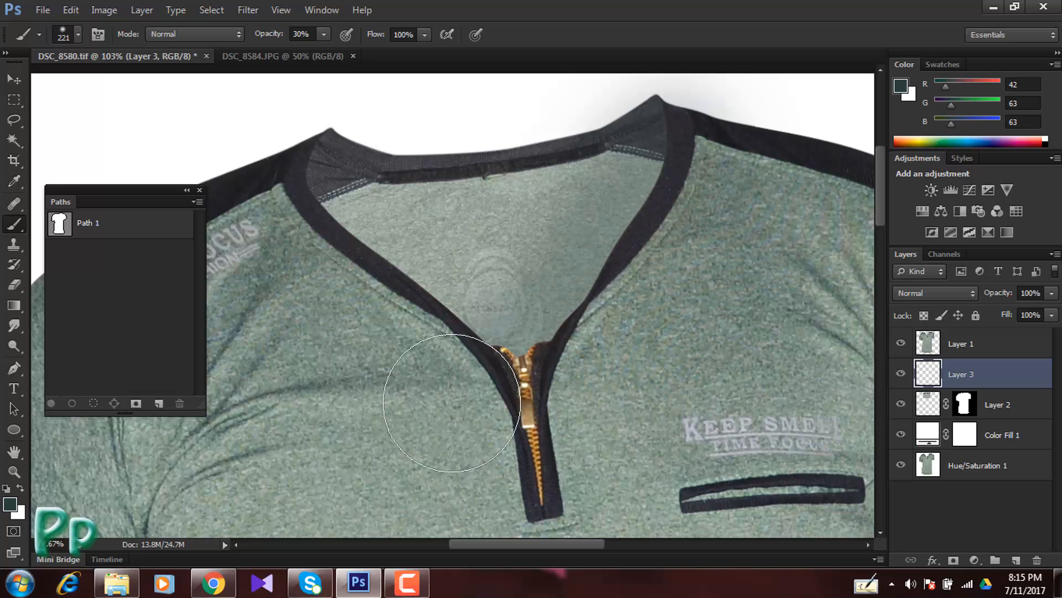
mouse_move(271, 176)
left_mouse_down()
mouse_move(263, 155)
mouse_move(276, 154)
mouse_move(274, 187)
mouse_move(292, 187)
mouse_move(280, 147)
left_mouse_up()
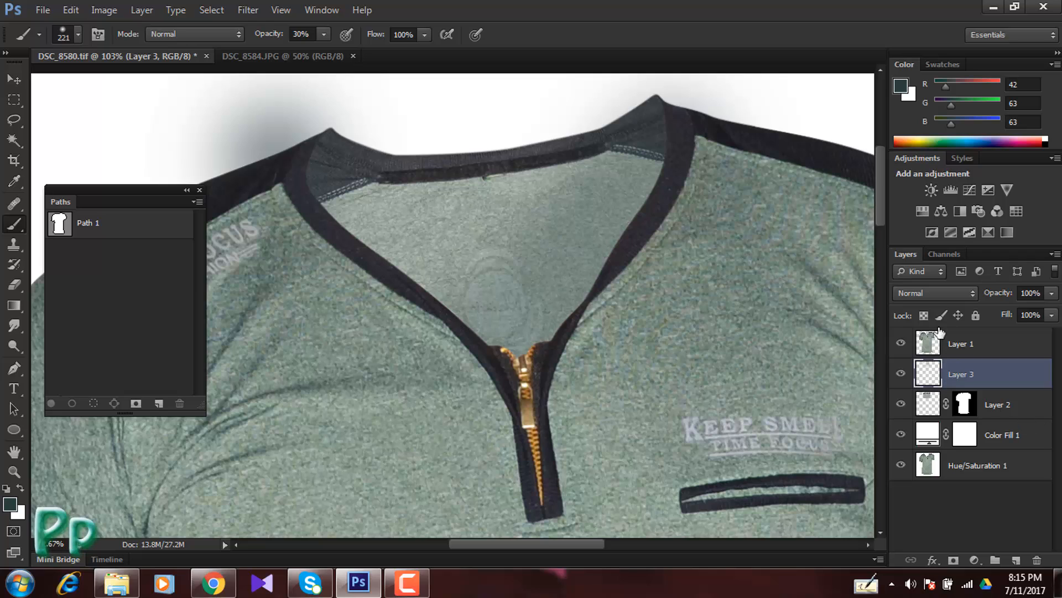
Set Layer 3's blend mode to Multiply and deepen the shadow inside the right and lower neckline.
left_click(918, 295)
left_click(902, 57)
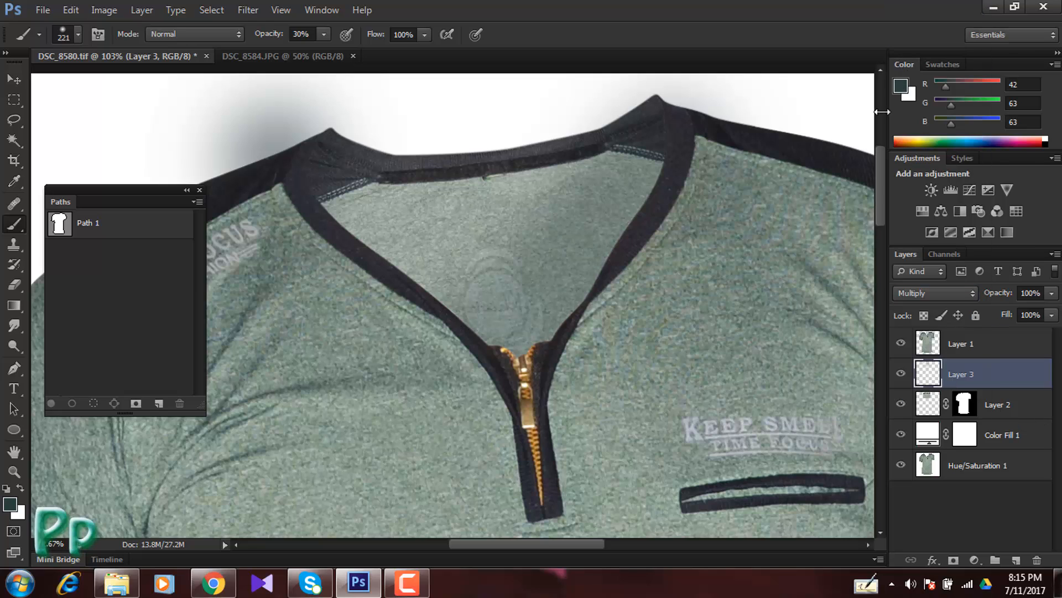
left_click_drag(605, 293, 452, 393)
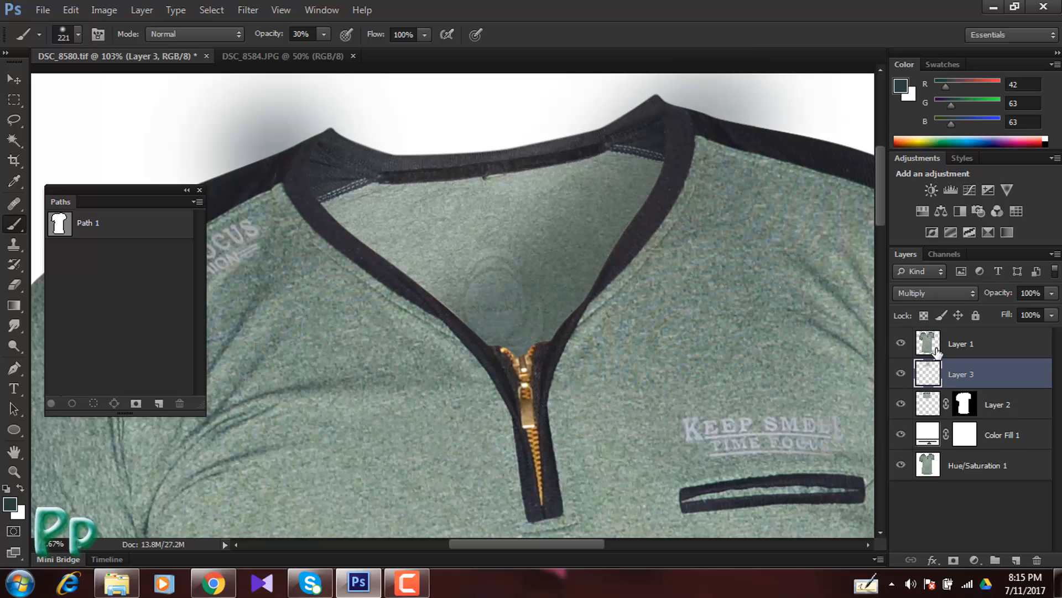
Load the shirt outline of Path 1 as a selection and feather it by 0.5 pixels.
left_click(99, 225, "ctrl")
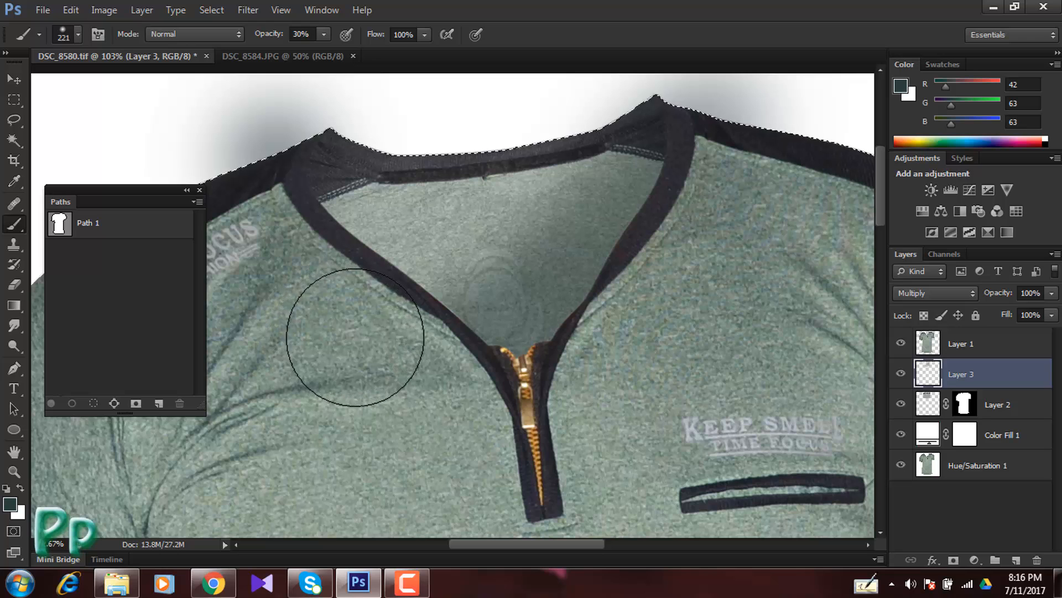
key("shift+F6")
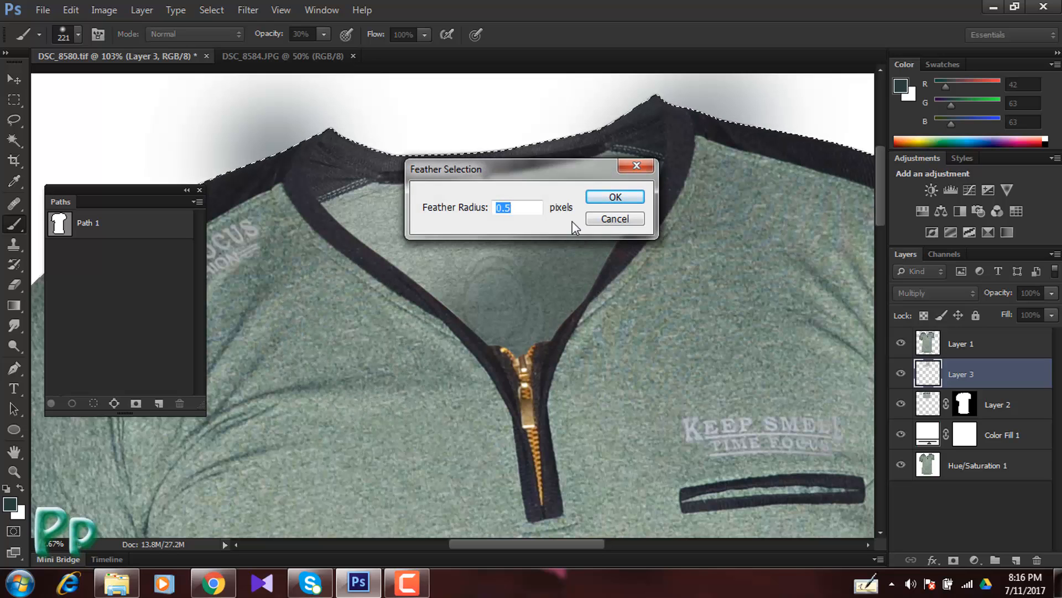
left_click(615, 197)
Contract the shirt selection by 1 pixel and use it as a layer mask on Layer 3.
scroll(766, 218, "up", 3)
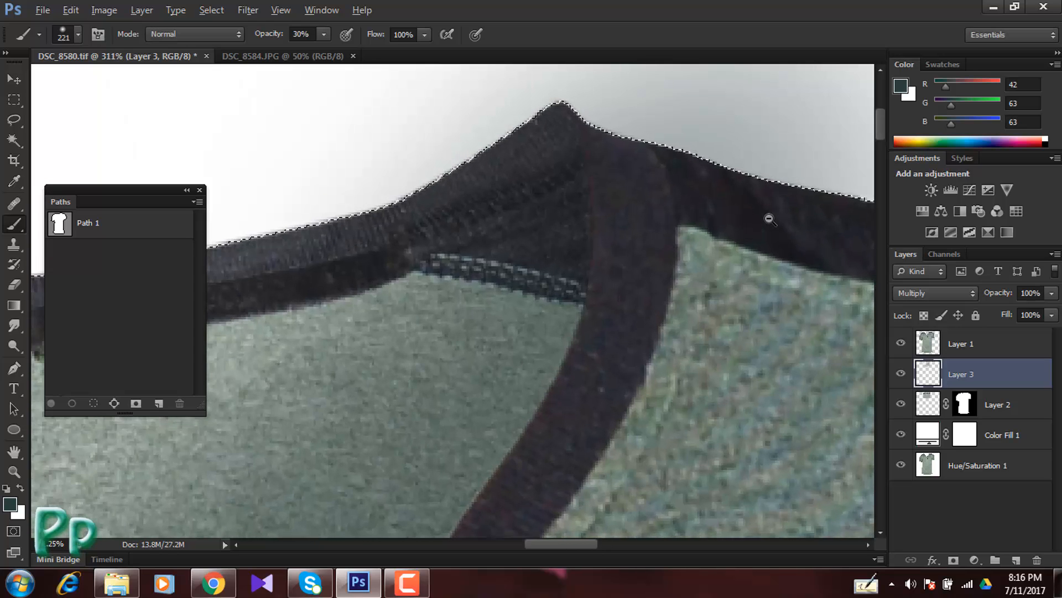
left_click(209, 12)
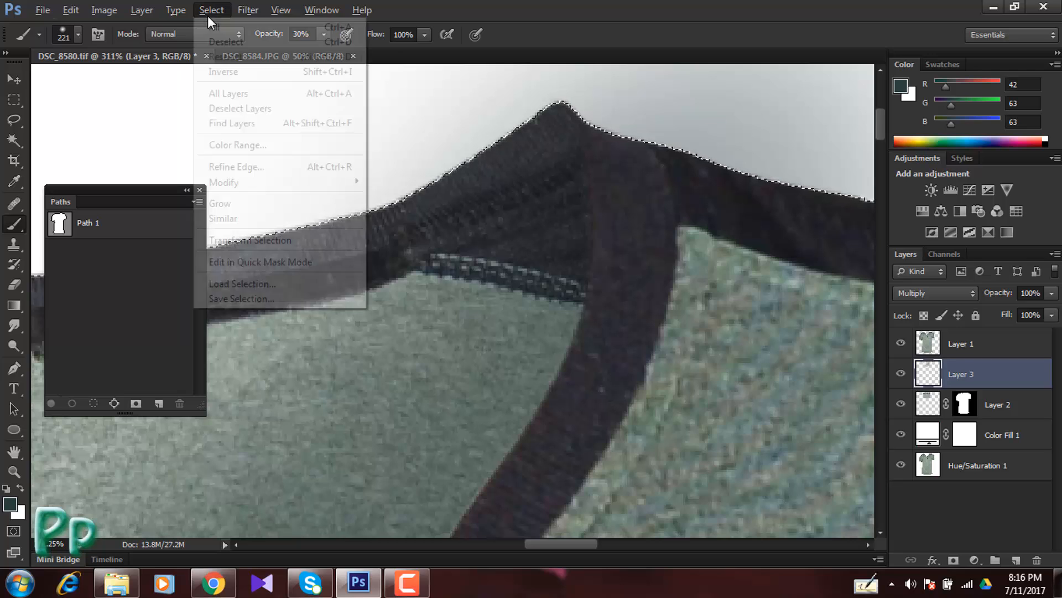
mouse_move(289, 183)
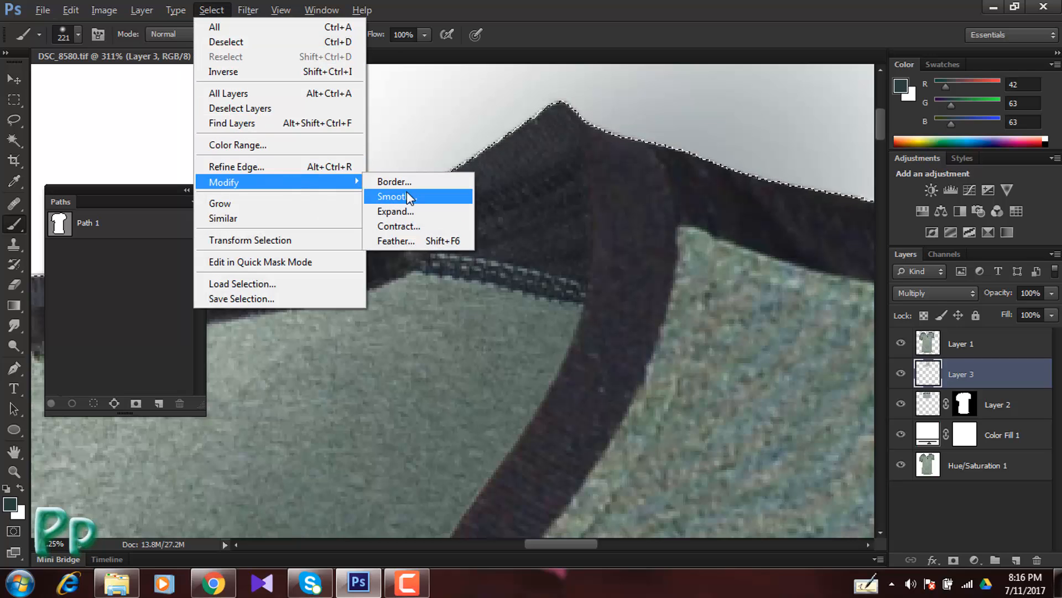
left_click(413, 225)
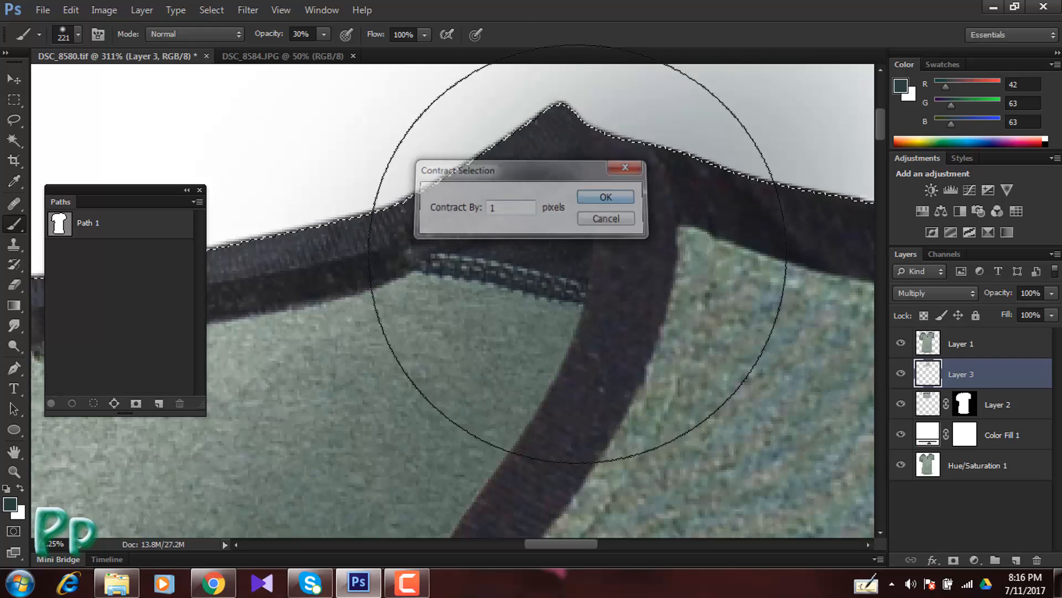
key("Return")
key("ctrl+0")
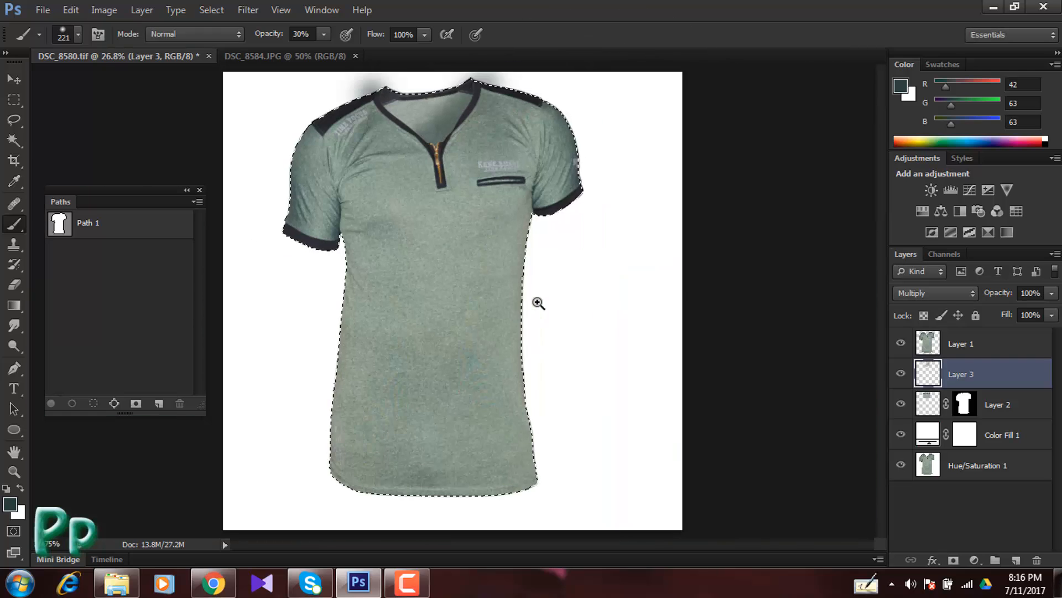
left_click(953, 560)
Examine the masked shadow edges along the collar, both shoulders and the inner neckline.
left_click_drag(459, 119, 538, 222)
left_click_drag(550, 161, 503, 321)
left_click_drag(512, 175, 522, 220)
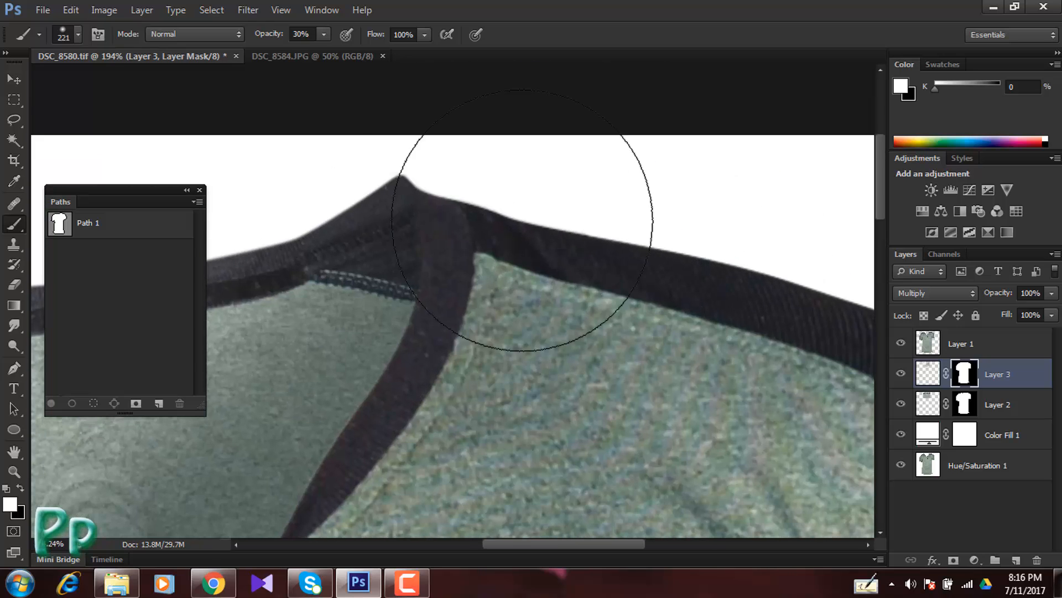
left_click_drag(591, 178, 709, 212)
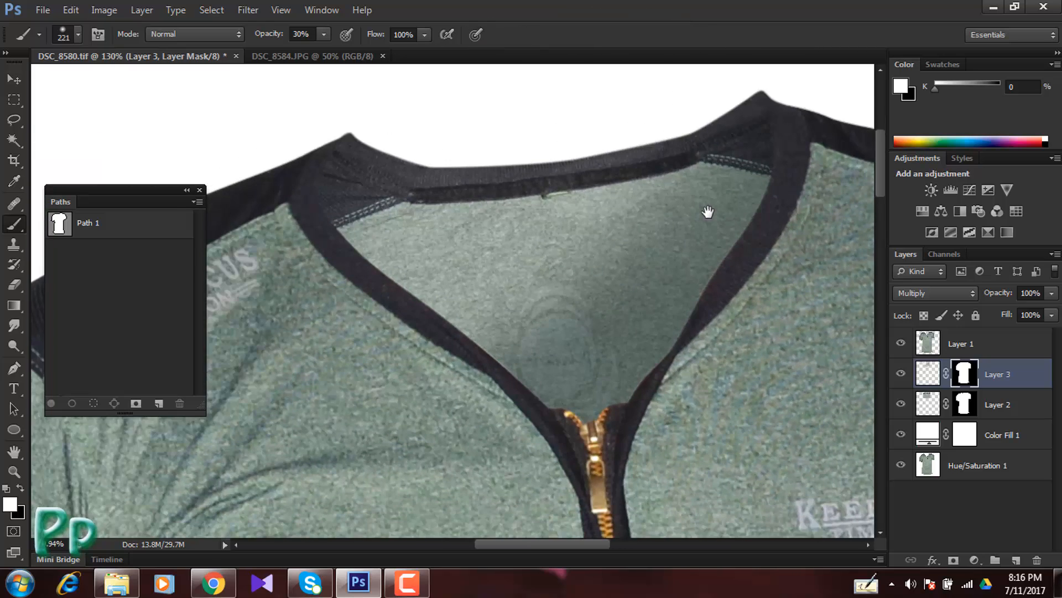
mouse_move(309, 174)
left_mouse_down()
mouse_move(356, 116)
mouse_move(297, 191)
left_mouse_up()
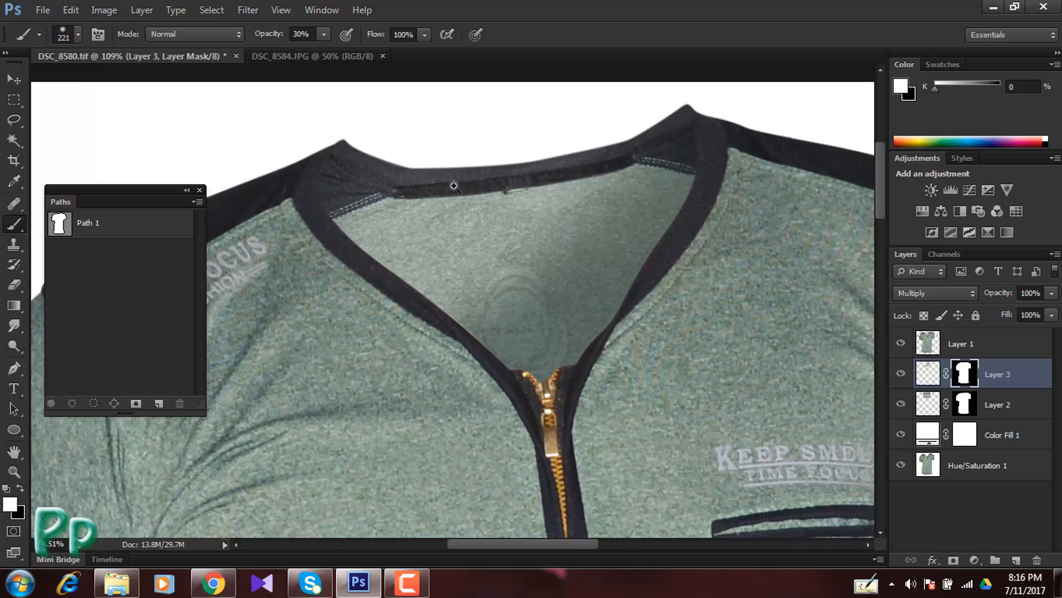
left_click_drag(664, 148, 708, 105)
scroll(653, 208, "down", 5)
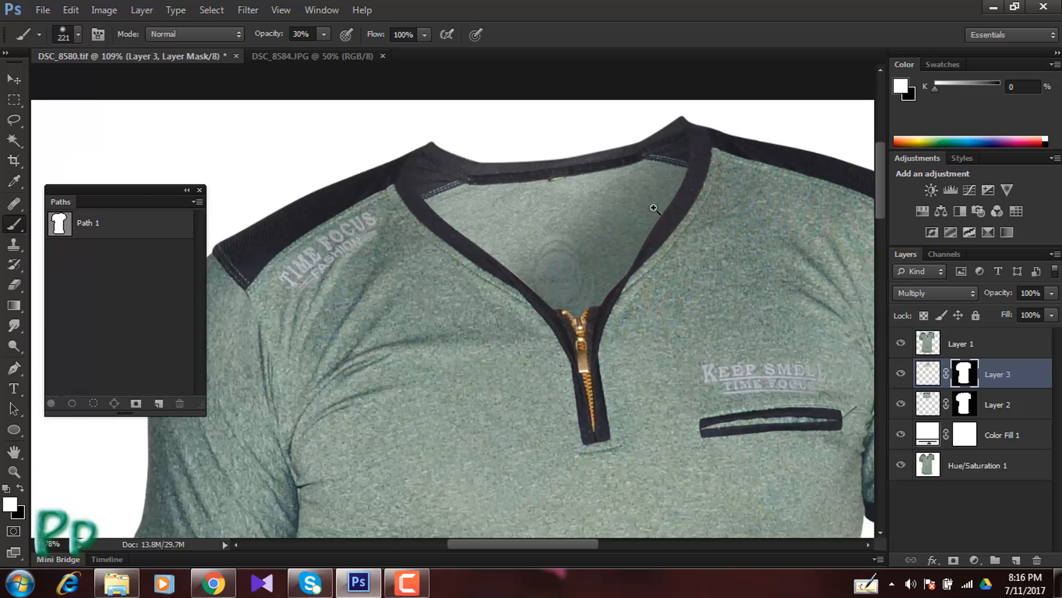
scroll(644, 220, "down", 3)
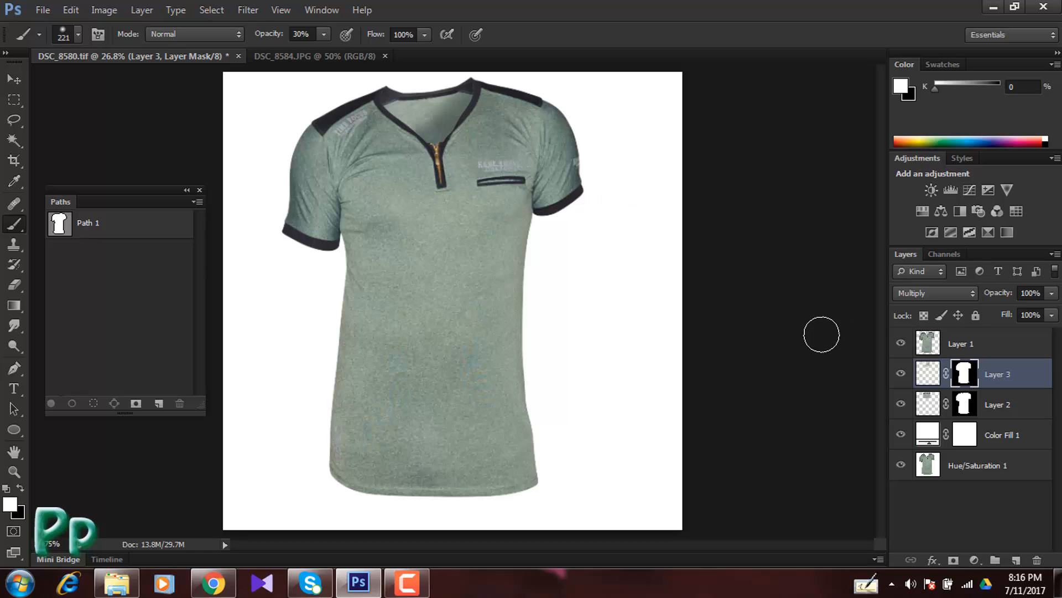
Save the edited shirt document DSC_8580.tif.
key("ctrl+s")
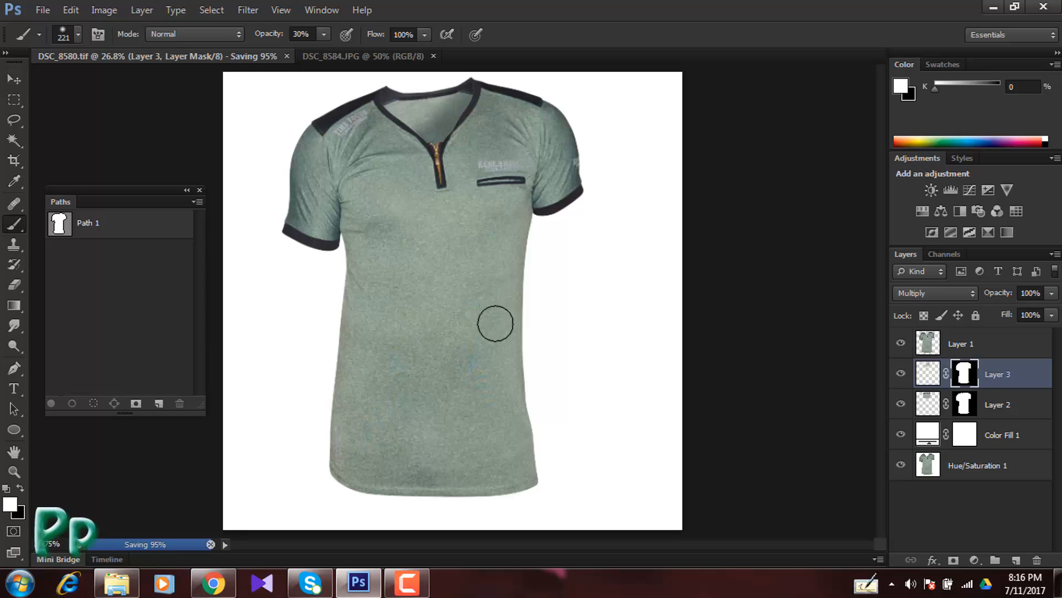